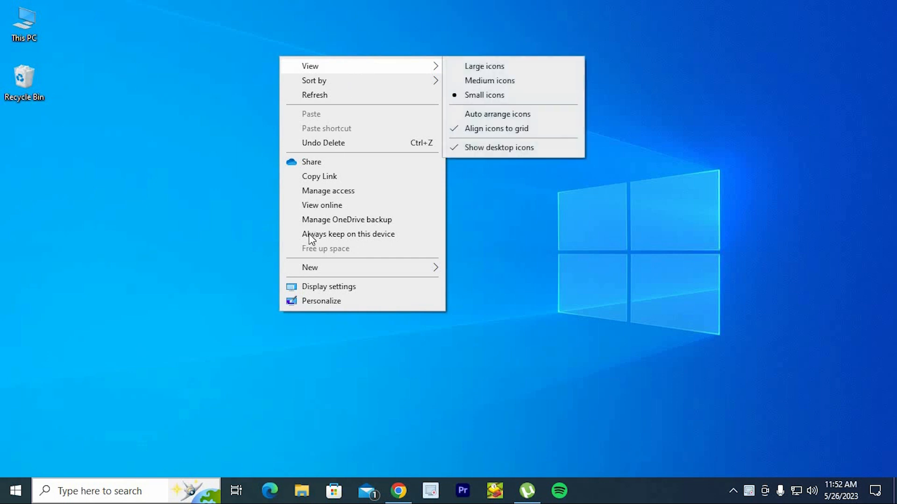
Set the default app mode to Dark in the Windows color personalization settings, and close Settings
click(312, 302)
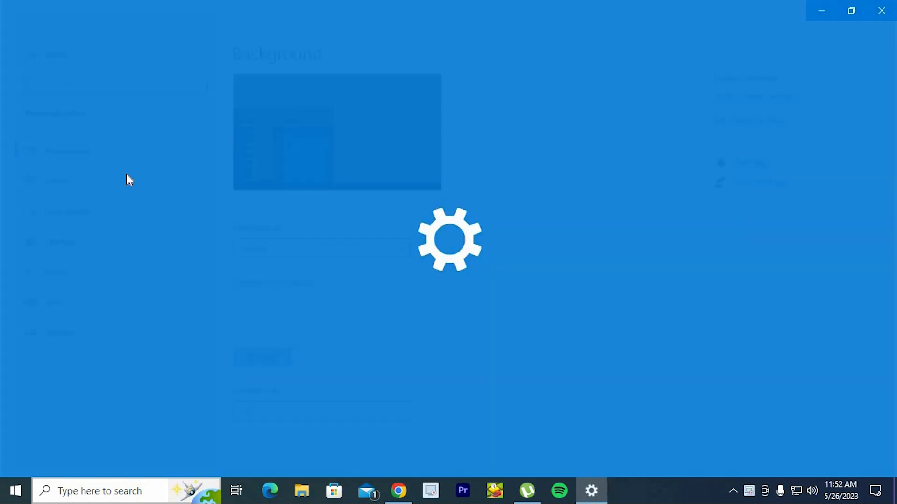
click(113, 180)
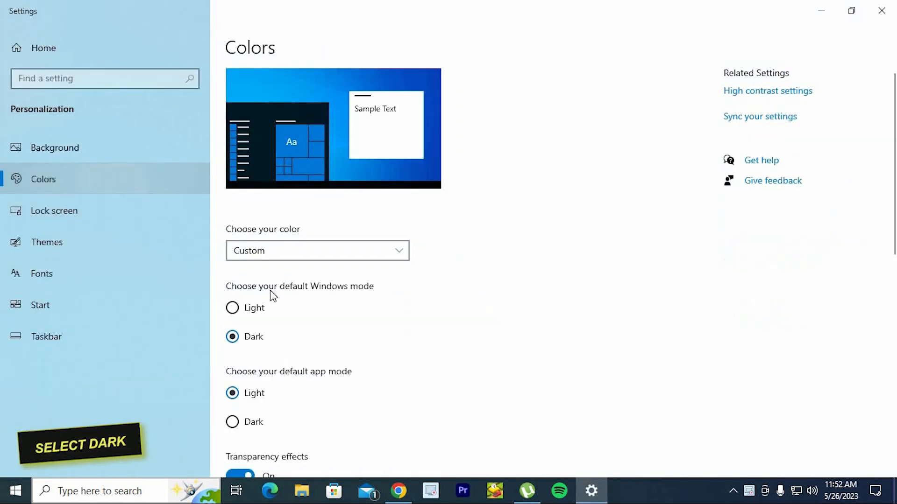
scroll(234, 289, down, 3)
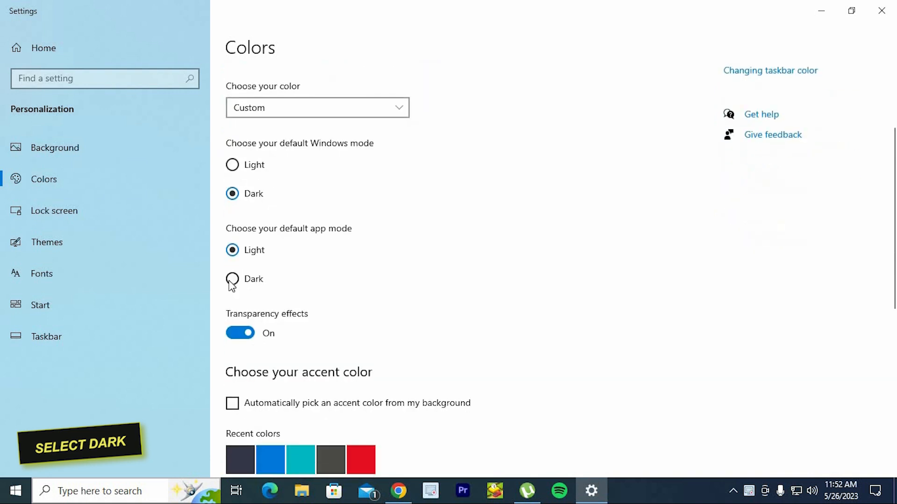
click(231, 280)
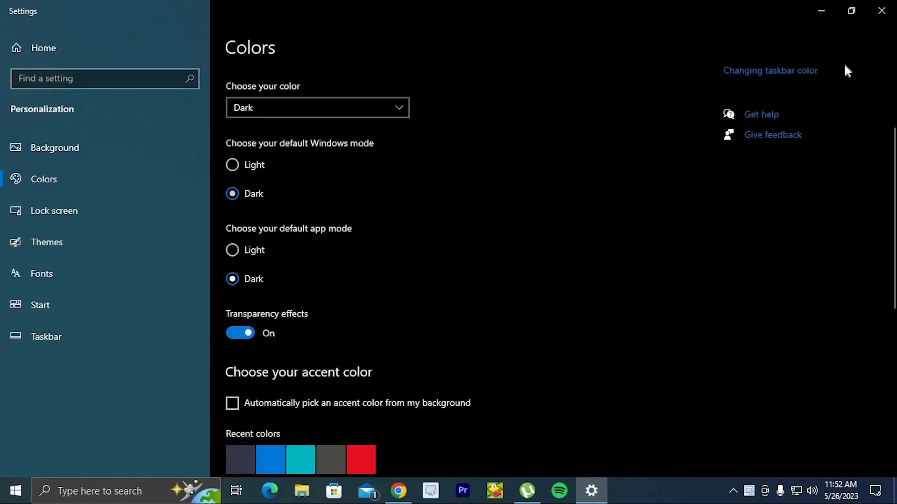
key(alt+F4)
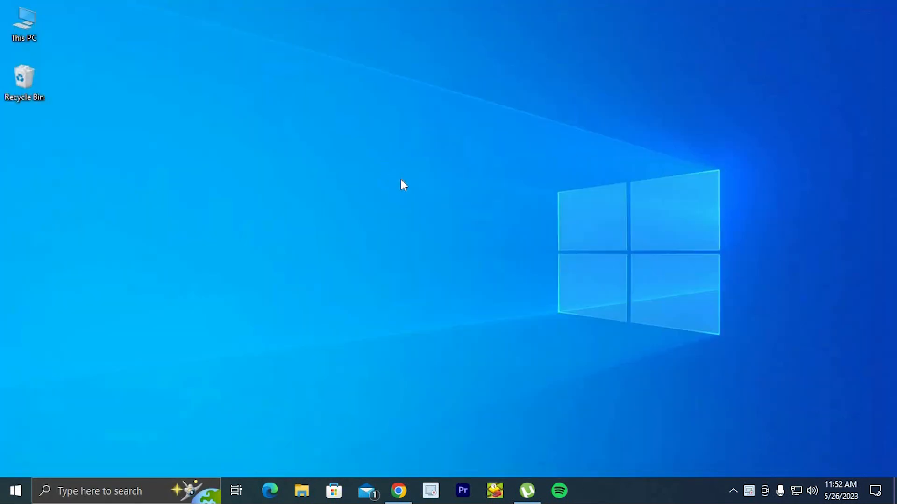
Refresh the desktop and hide all of its icons
right_click(411, 195)
click(411, 198)
right_click(272, 176)
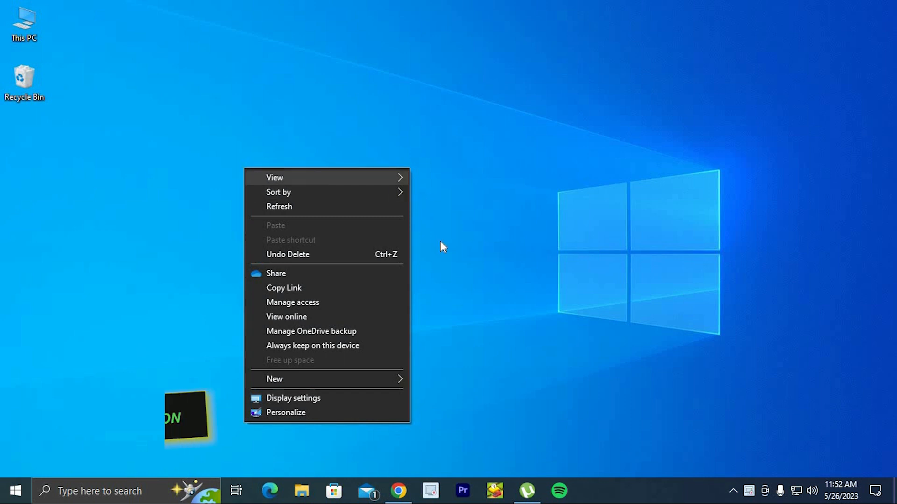
mouse_move(304, 176)
click(464, 259)
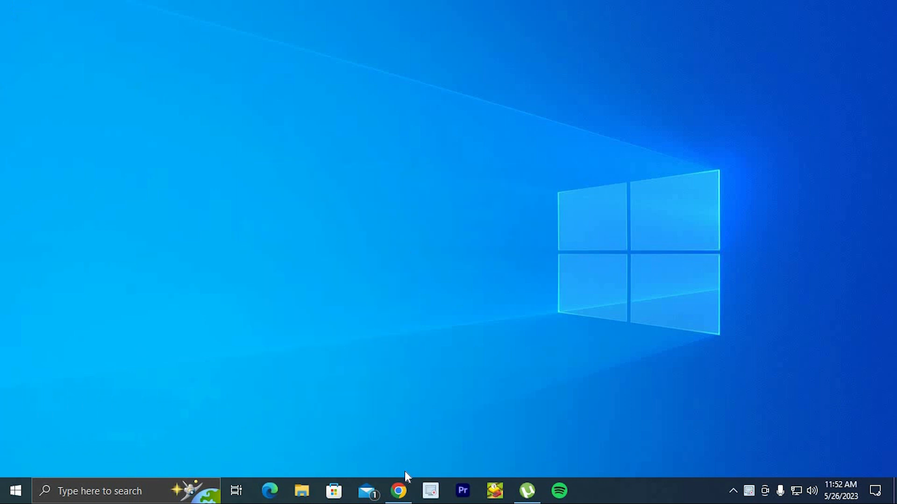
Switch to Chrome, download Tsunayoshi Sawada reborn.zip from Google Drive despite the virus scan notice, and close the notice page
click(401, 486)
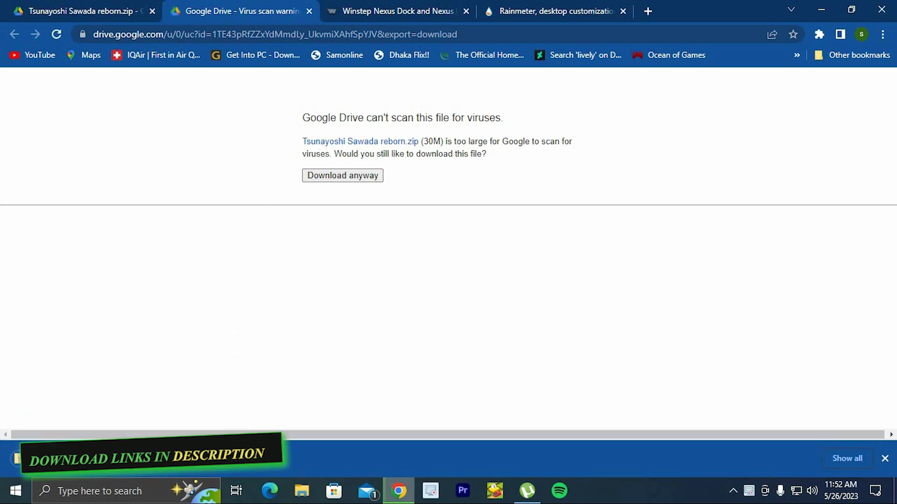
click(306, 12)
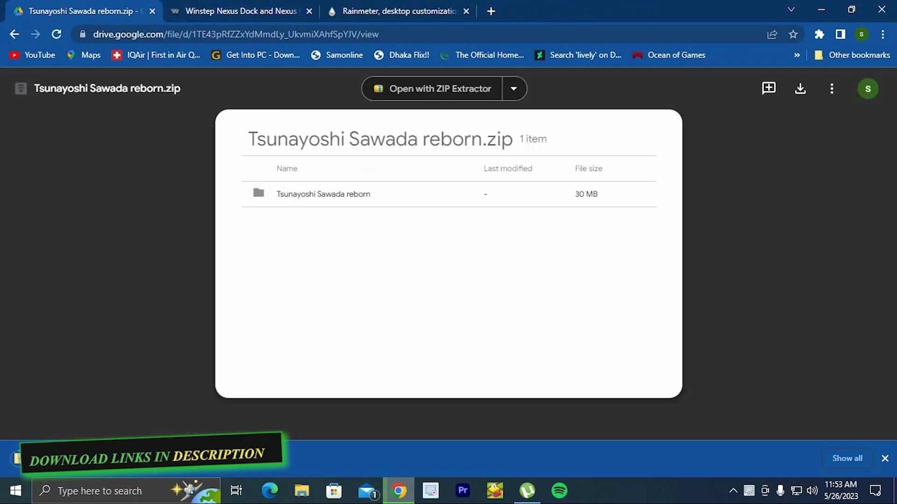
Download the free Winstep Nexus dock from the Winstep website
click(255, 7)
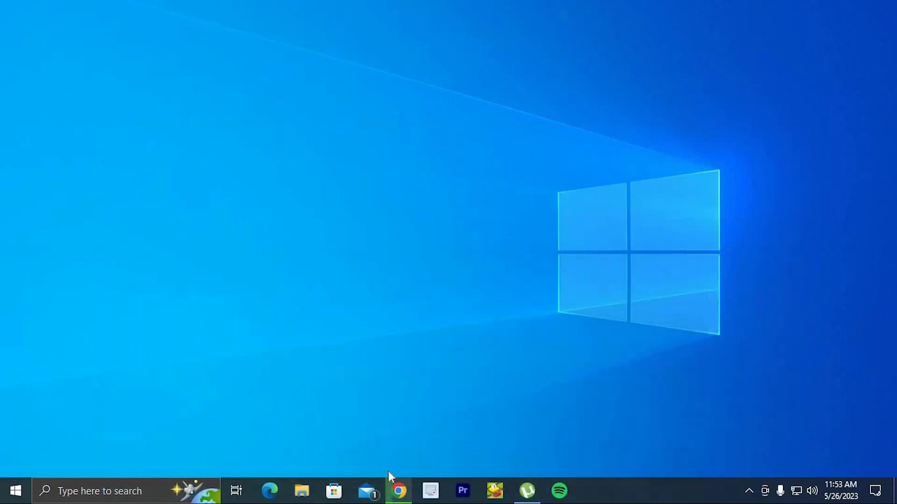
click(398, 490)
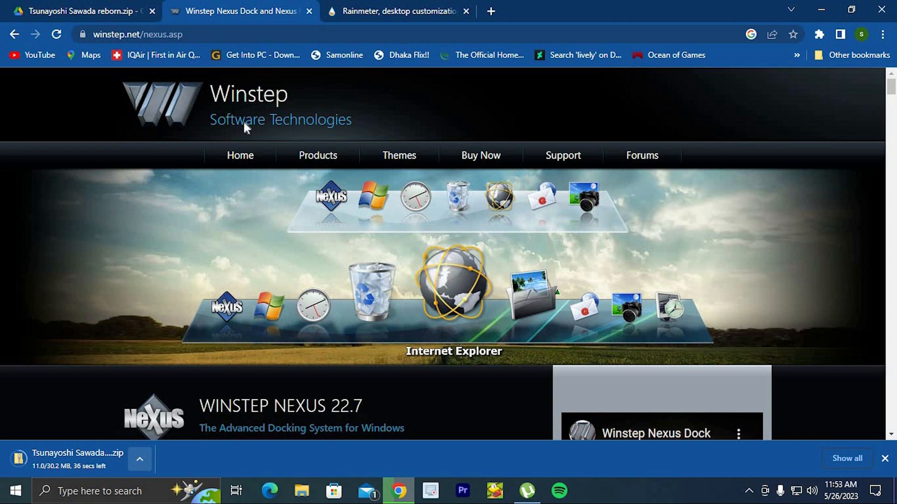
scroll(346, 310, down, 10)
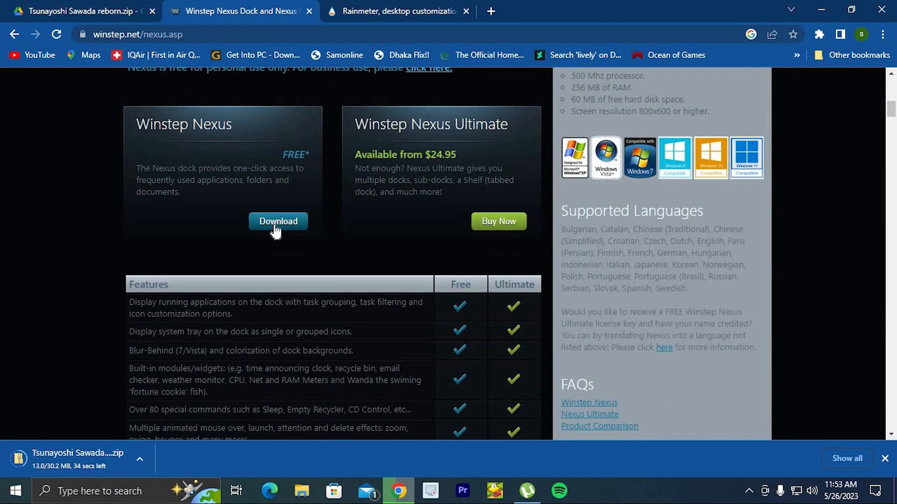
click(277, 222)
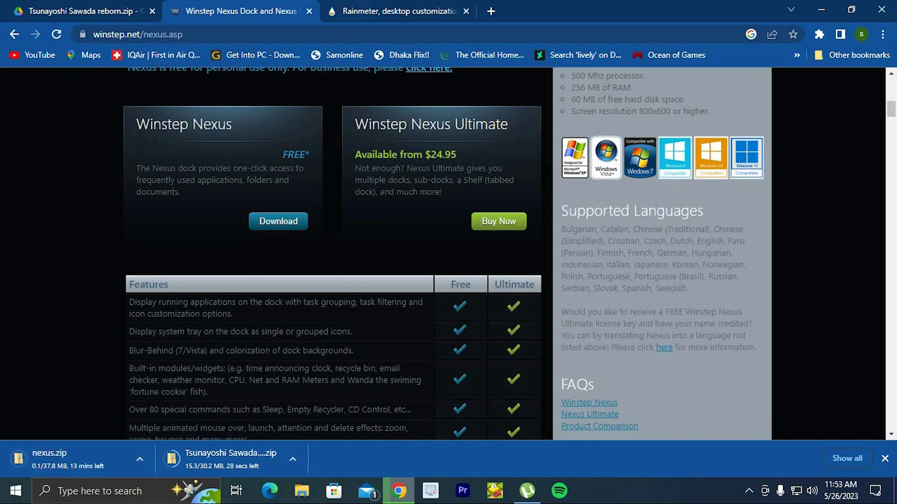
Download the Rainmeter 4.5.17 release from the Rainmeter website
click(363, 6)
scroll(325, 298, down, 5)
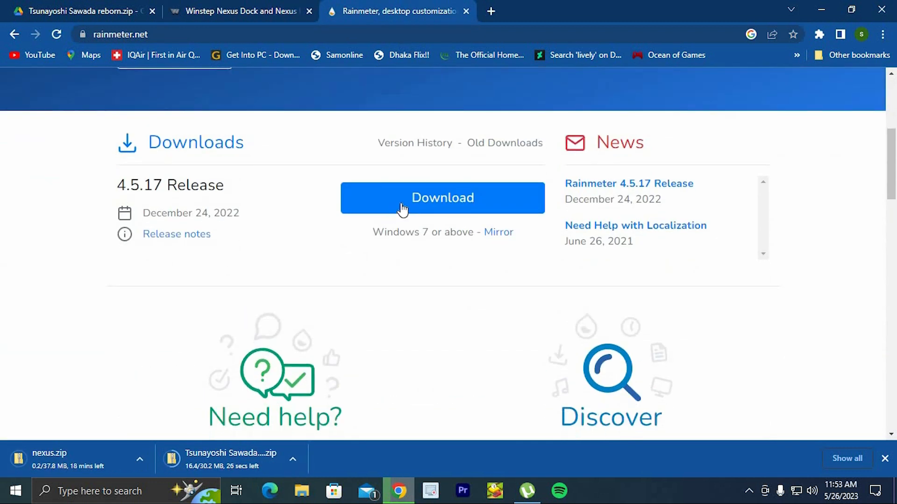
click(401, 210)
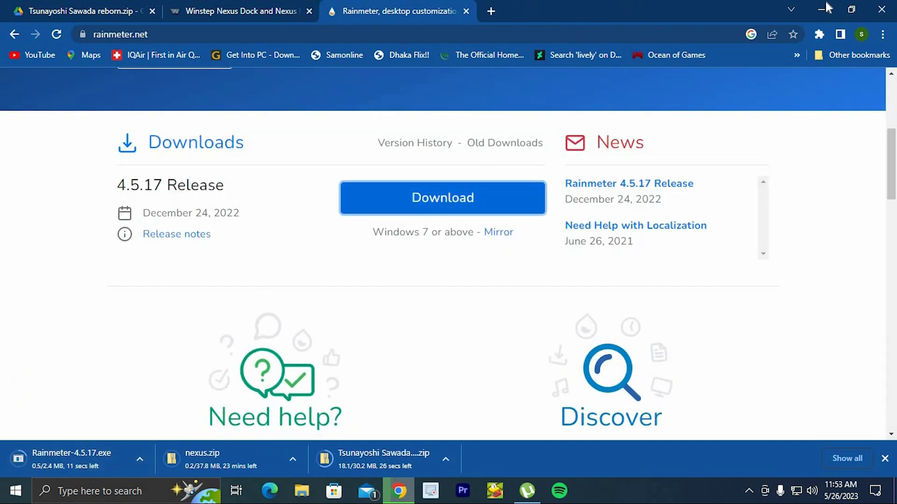
click(406, 494)
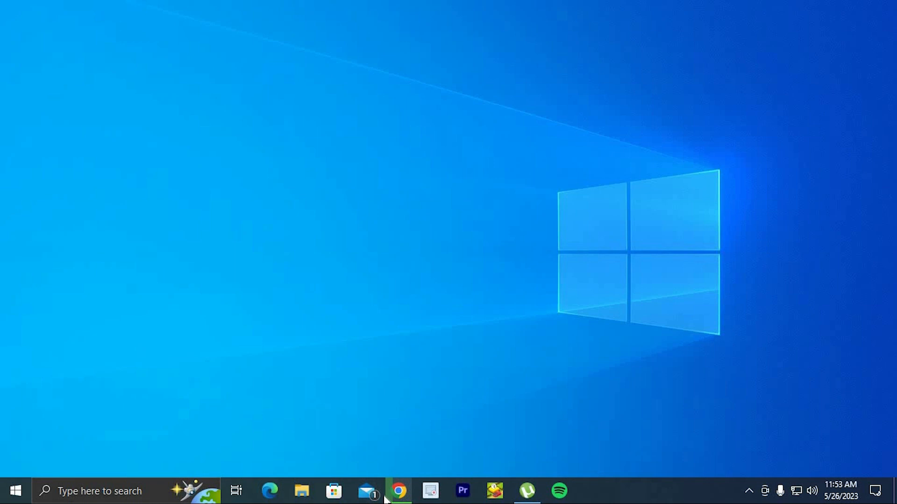
click(394, 499)
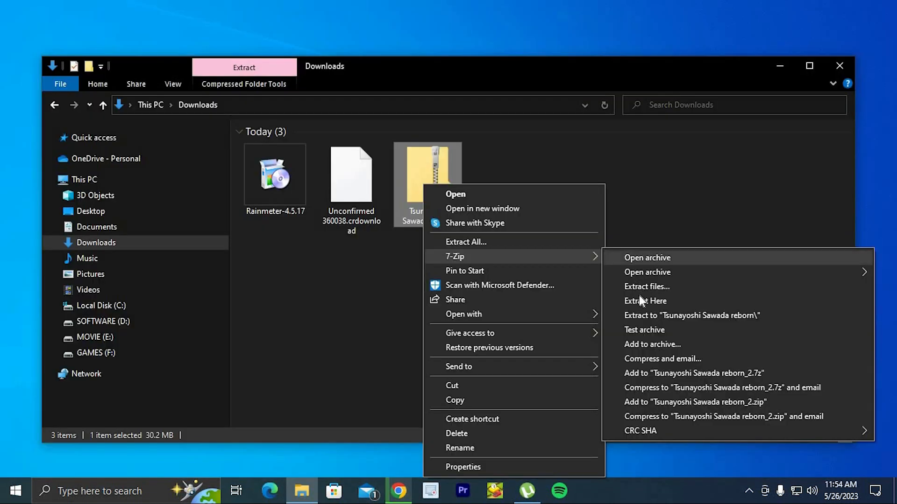
Extract Tsunayoshi Sawada reborn.zip into its own folder in Downloads with 7-Zip, and open the innermost Tsunayoshi Sawada reborn folder
click(640, 287)
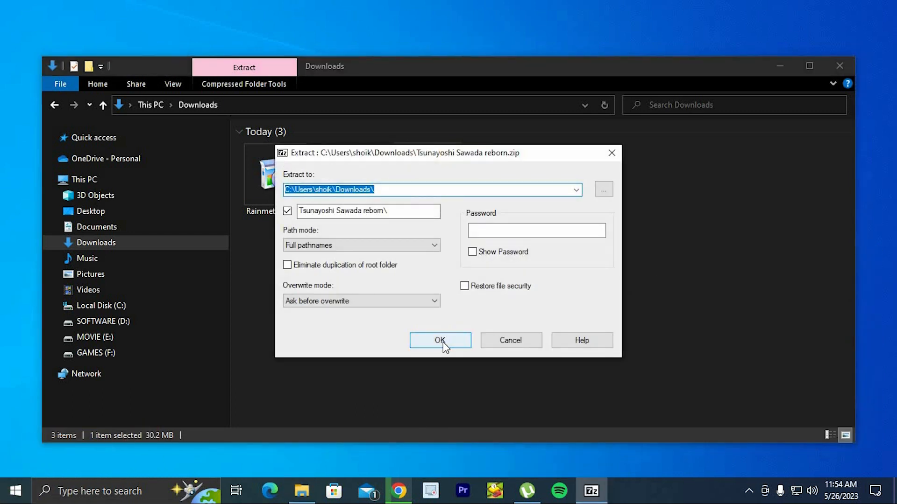
click(443, 343)
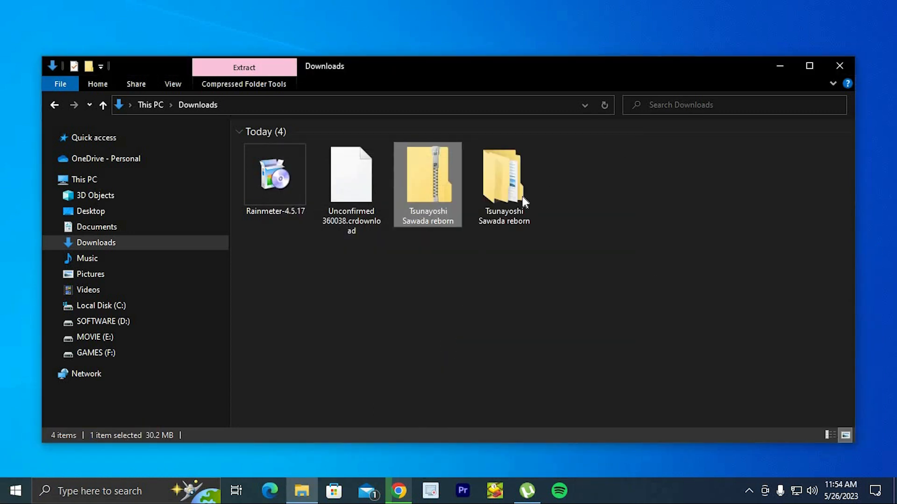
double_click(520, 206)
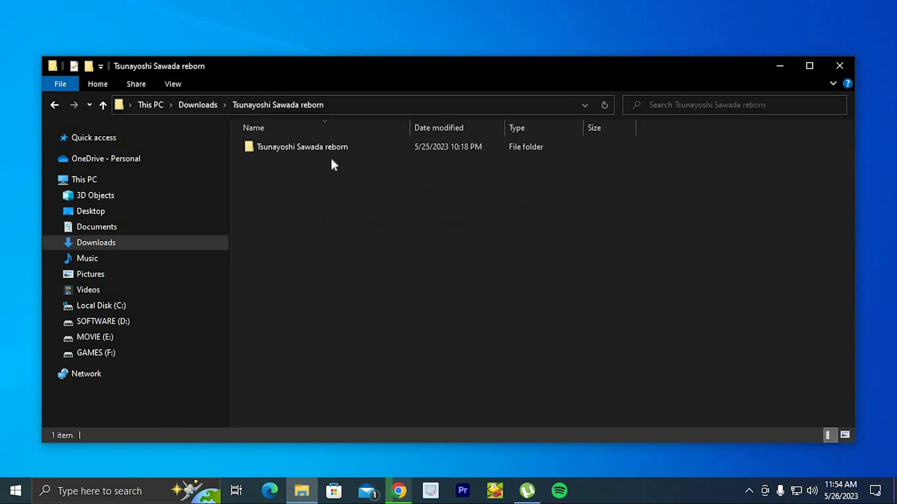
double_click(322, 147)
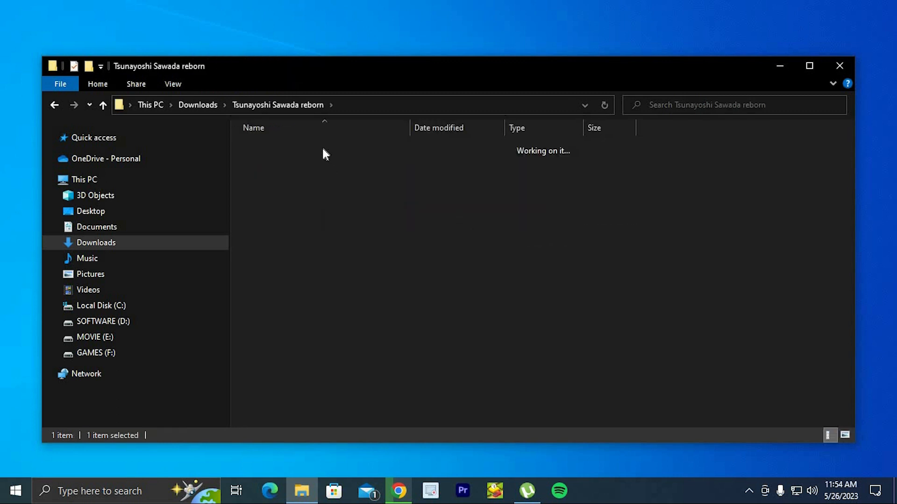
double_click(322, 147)
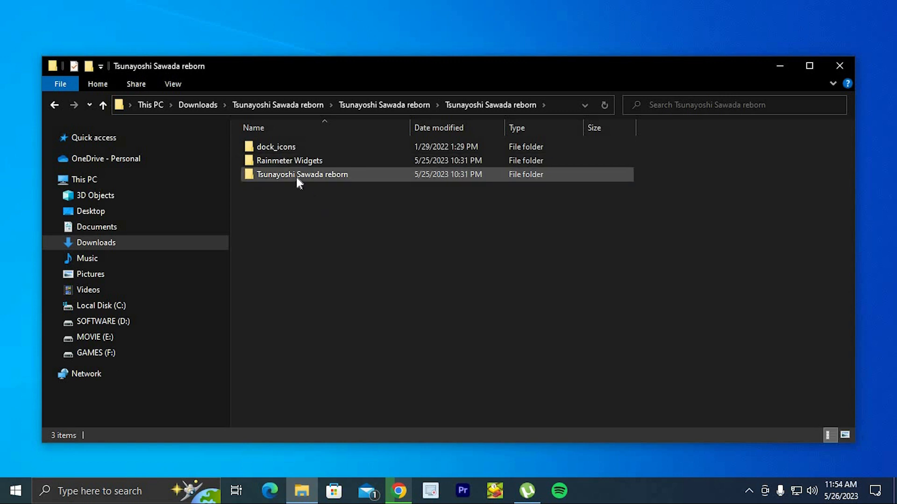
double_click(296, 178)
Set the preview JPG as the desktop background and minimize the File Explorer window
right_click(252, 145)
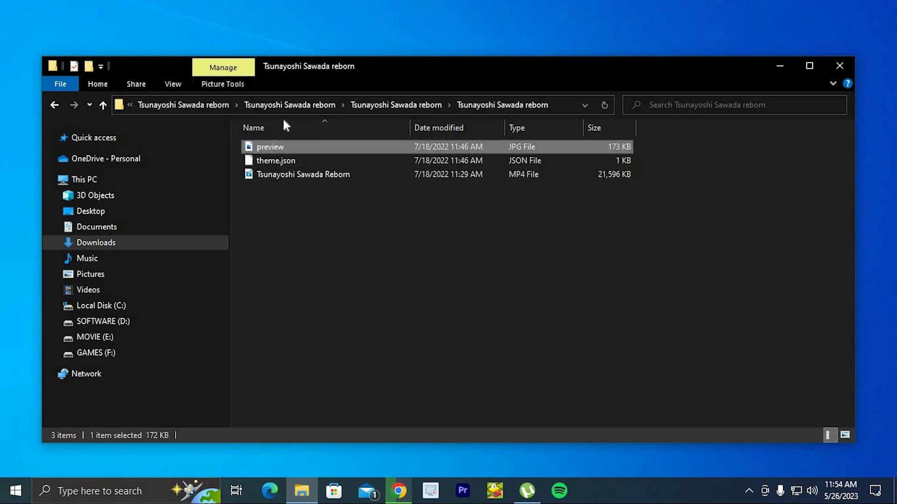
click(302, 145)
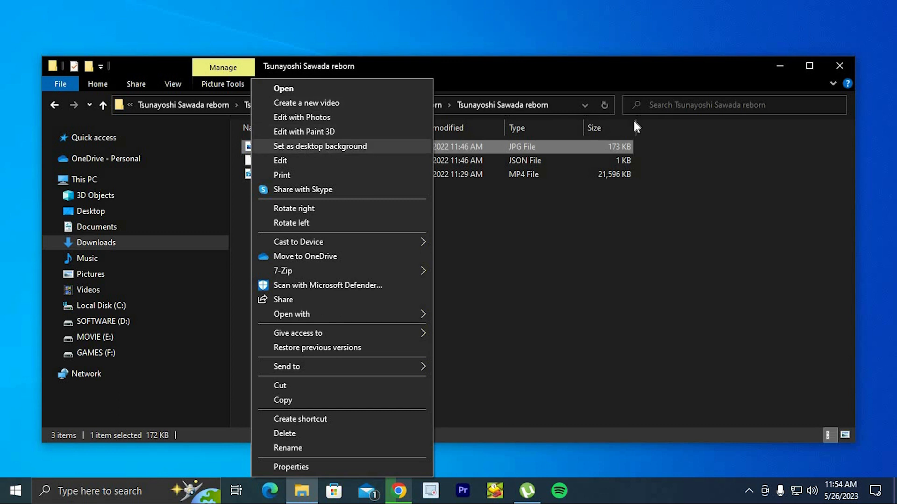
click(780, 65)
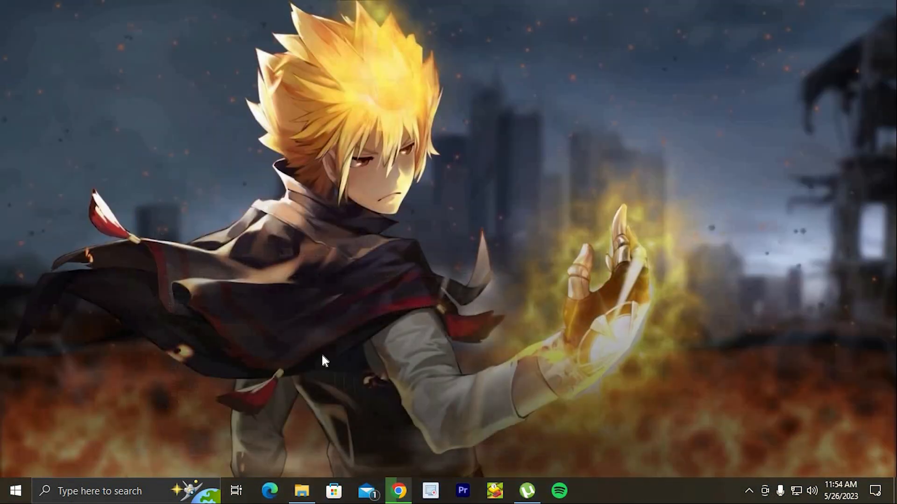
Search the Microsoft Store for "lively" and install the Lively Wallpaper app
click(333, 491)
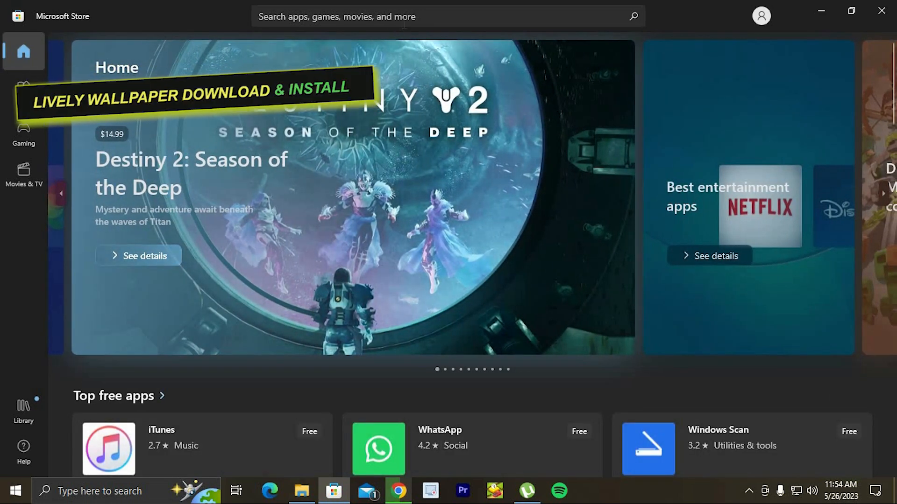
click(405, 21)
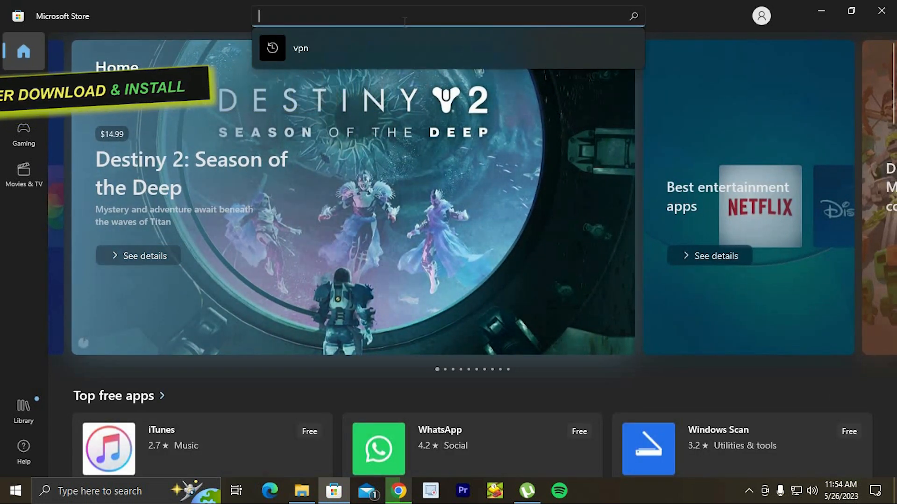
text(live)
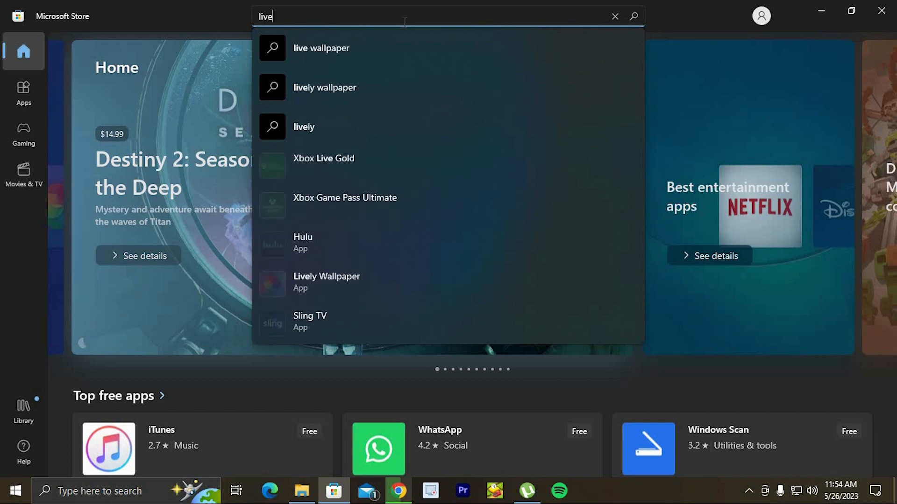
text(ly)
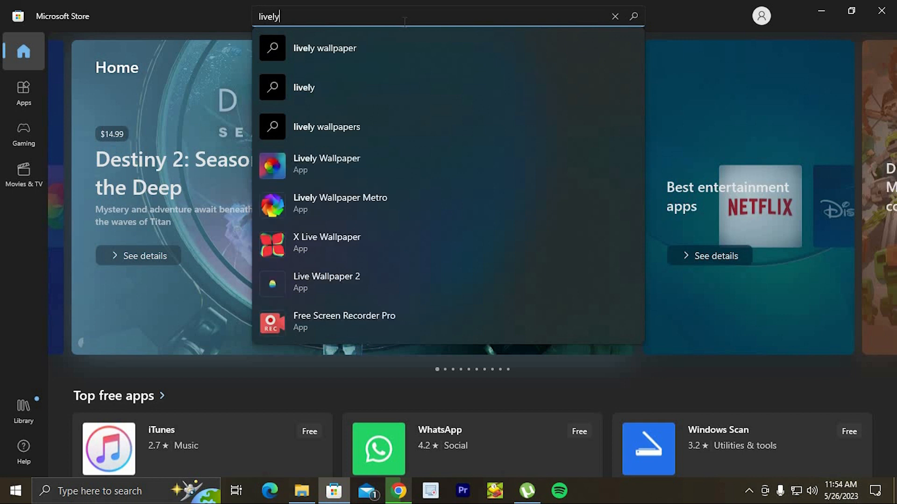
click(330, 165)
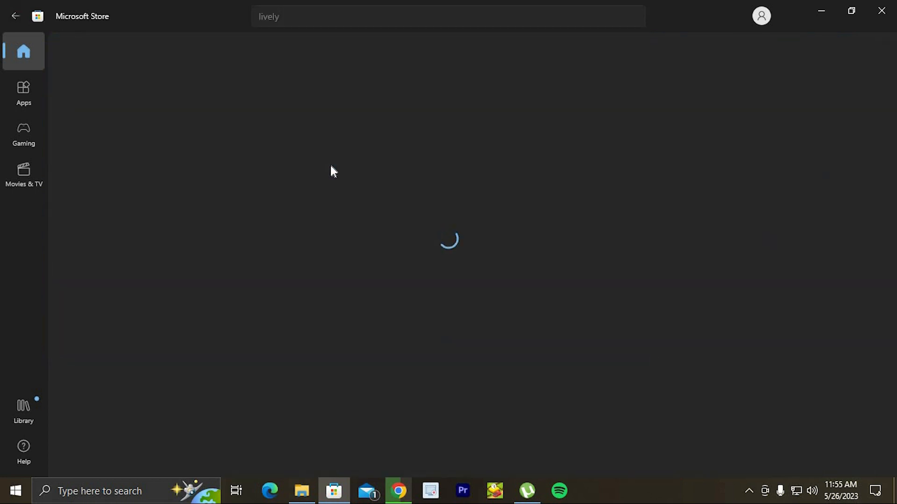
click(189, 262)
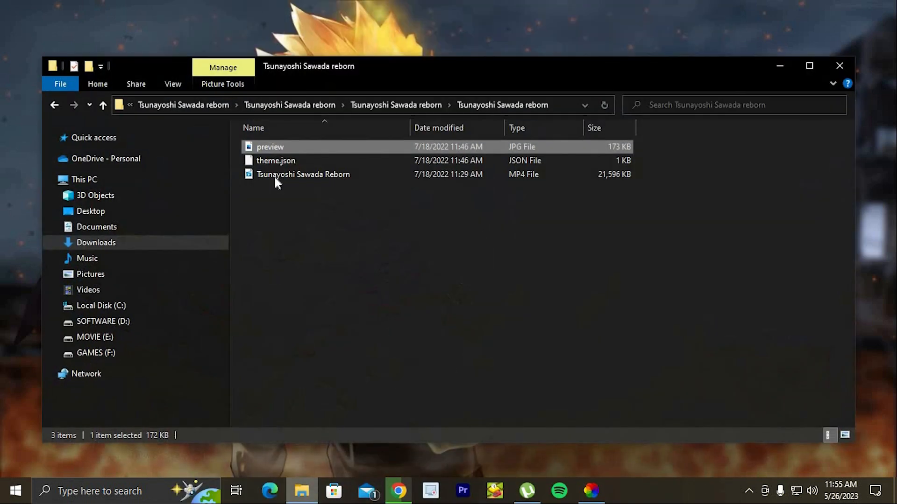
Minimize the File Explorer window, switch to Lively Wallpaper and open the file picker for adding a wallpaper
click(785, 64)
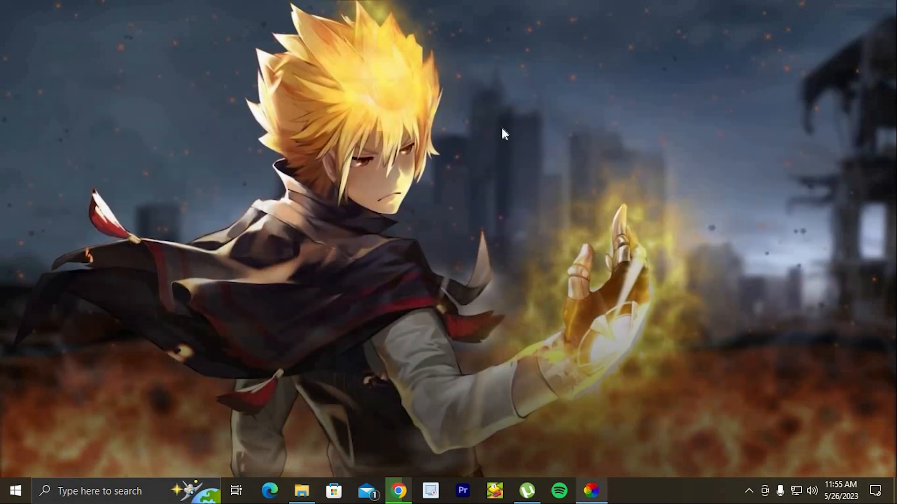
key(alt+Tab)
click(584, 47)
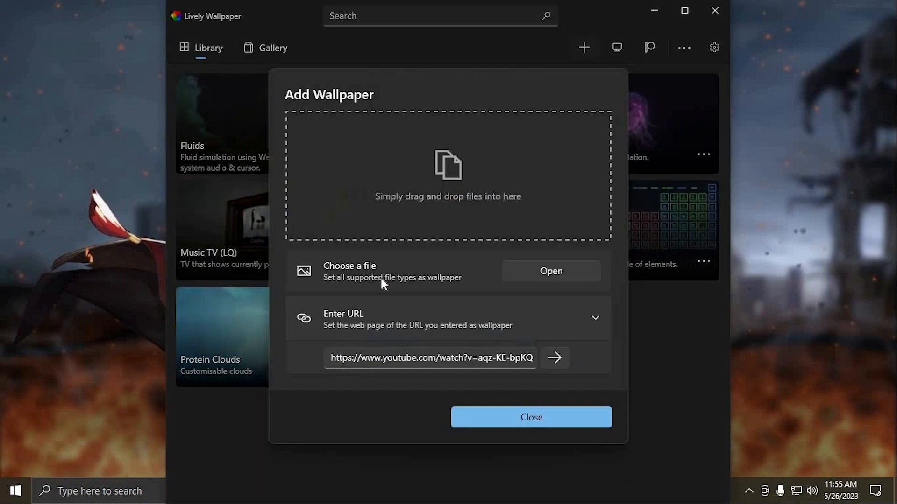
click(517, 269)
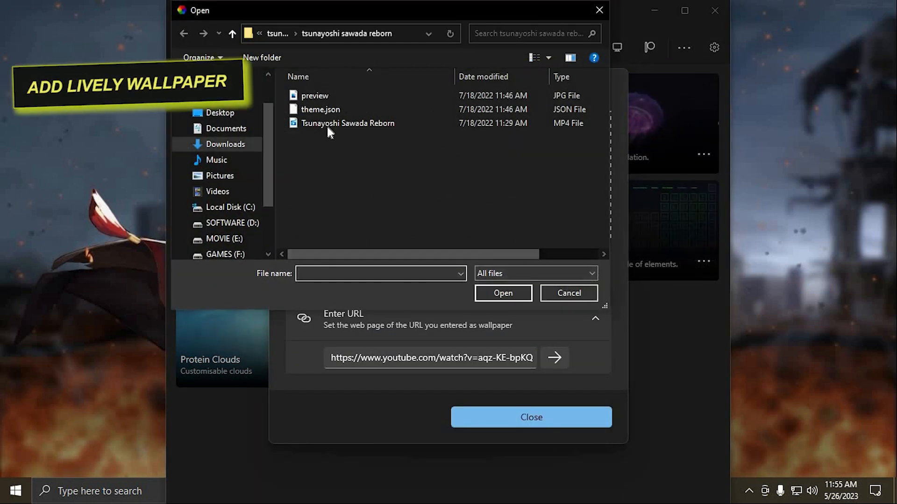
Browse to the Downloads folder in the file picker, widen the dialog and show its contents as large icons
click(233, 149)
click(308, 157)
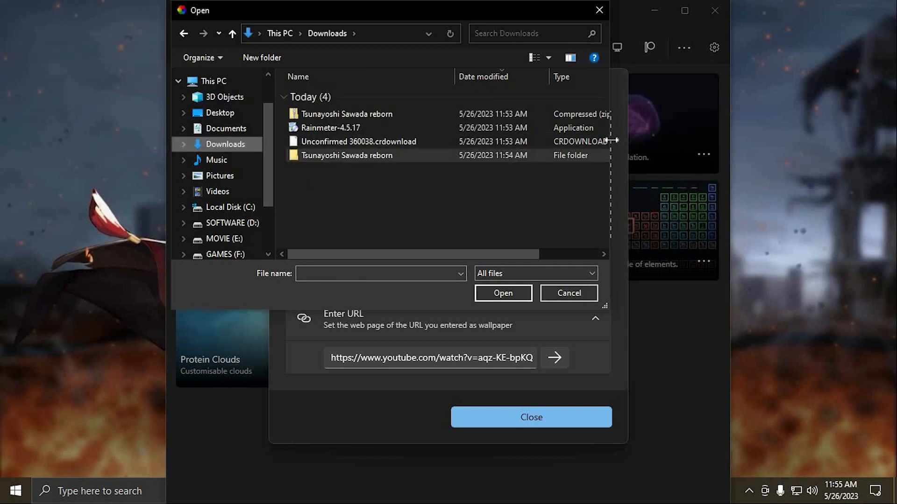
drag(668, 147, 667, 147)
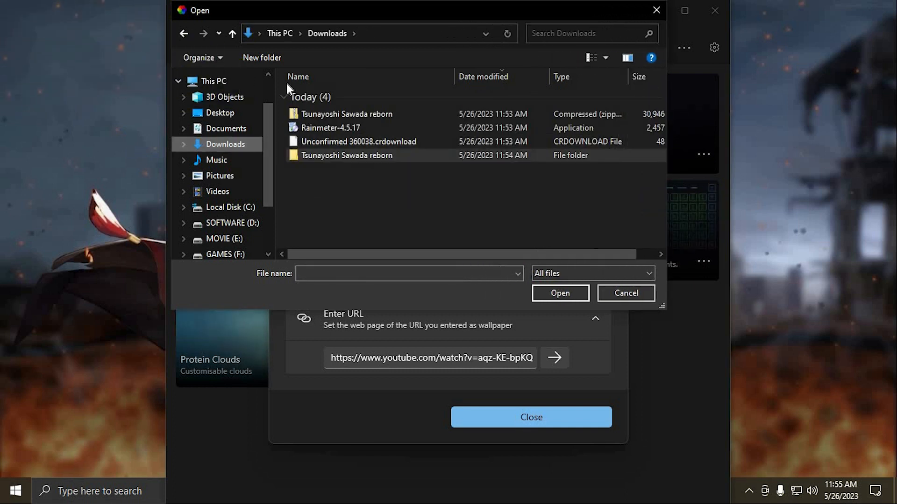
right_click(346, 180)
mouse_move(377, 190)
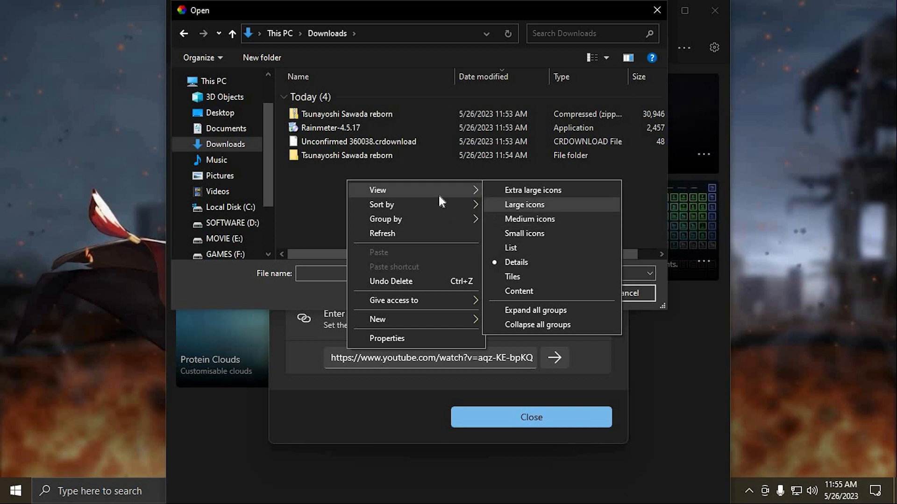
click(524, 204)
Add the Tsunayoshi Sawada Reborn MP4 from the innermost Tsunayoshi Sawada reborn folder as the live wallpaper and minimize Lively Wallpaper
double_click(554, 144)
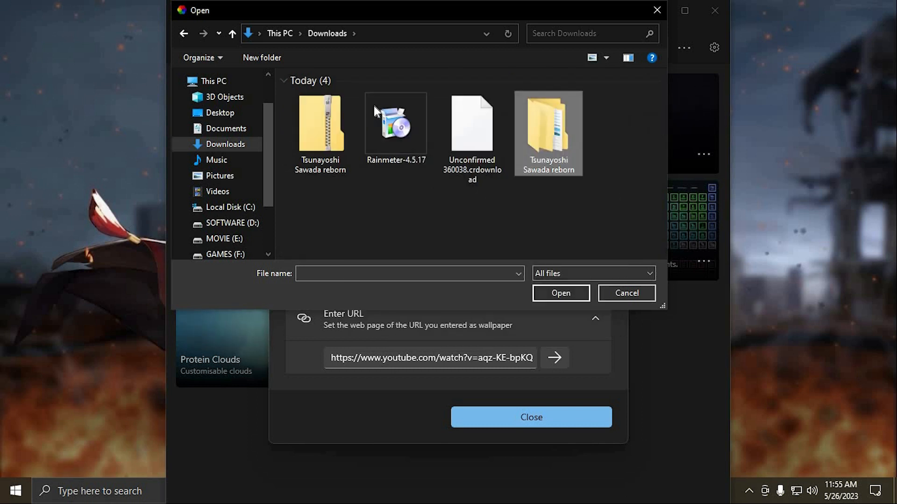
double_click(342, 96)
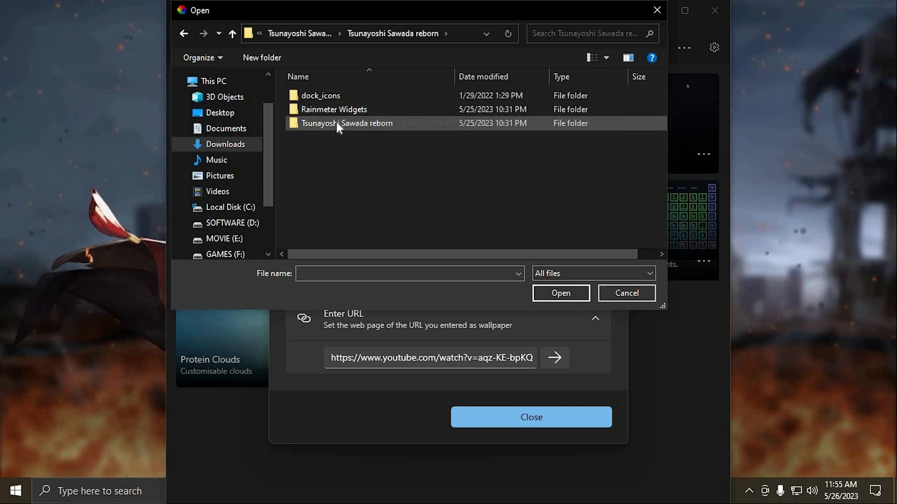
double_click(320, 127)
right_click(322, 129)
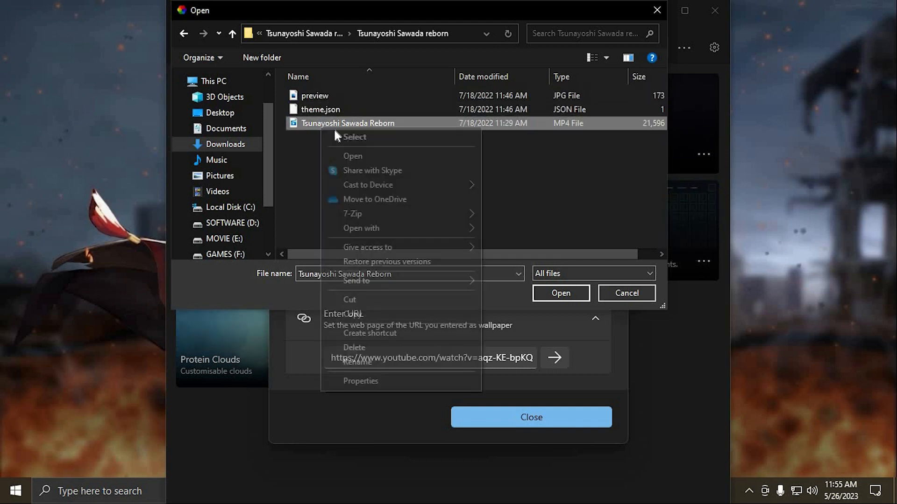
click(349, 137)
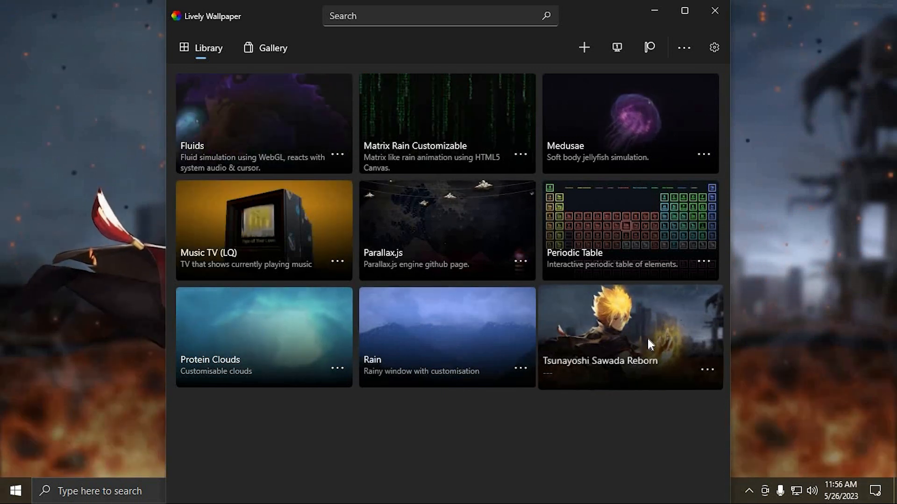
click(654, 10)
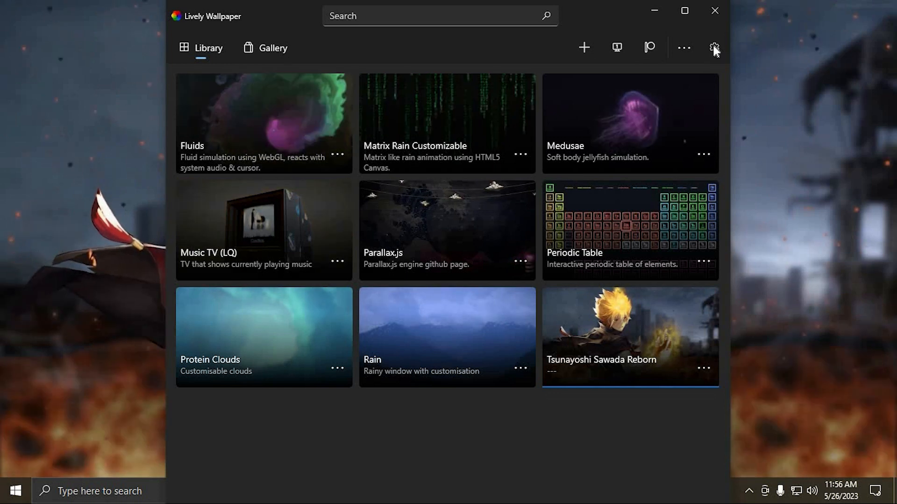
Set the taskbar theme to Clear in Lively Wallpaper's system settings
click(713, 47)
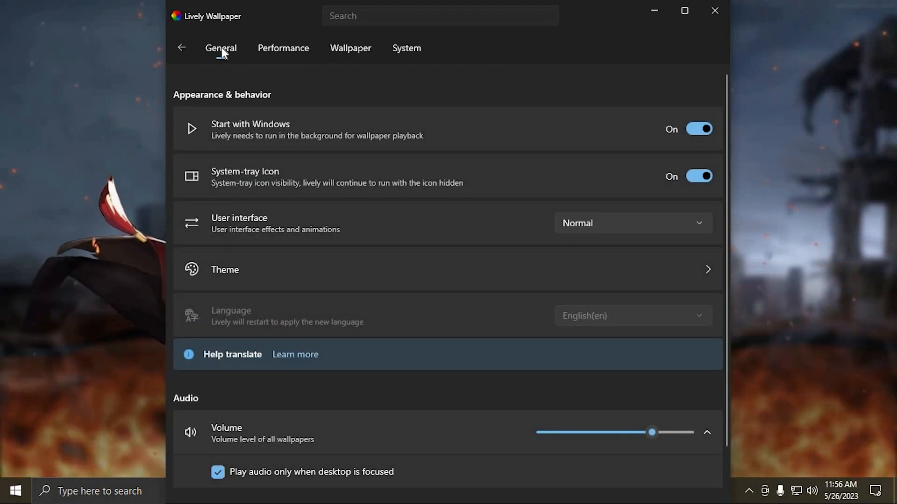
click(407, 48)
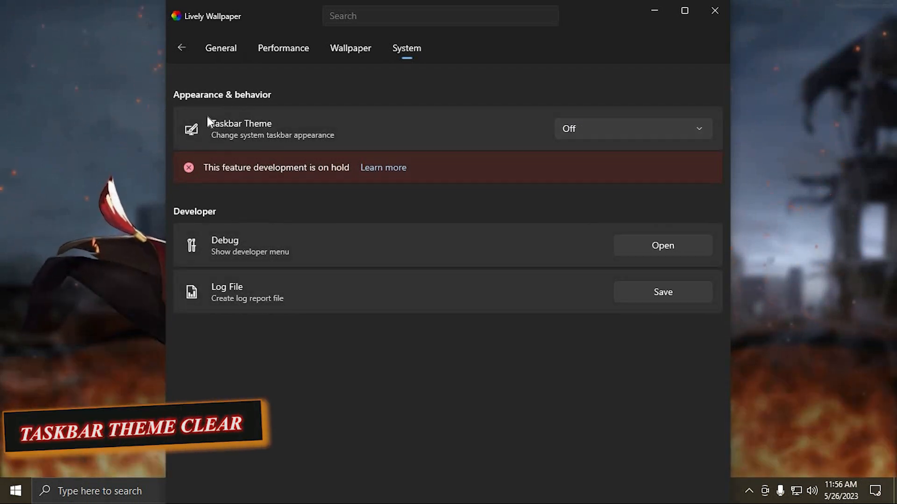
click(598, 128)
click(591, 160)
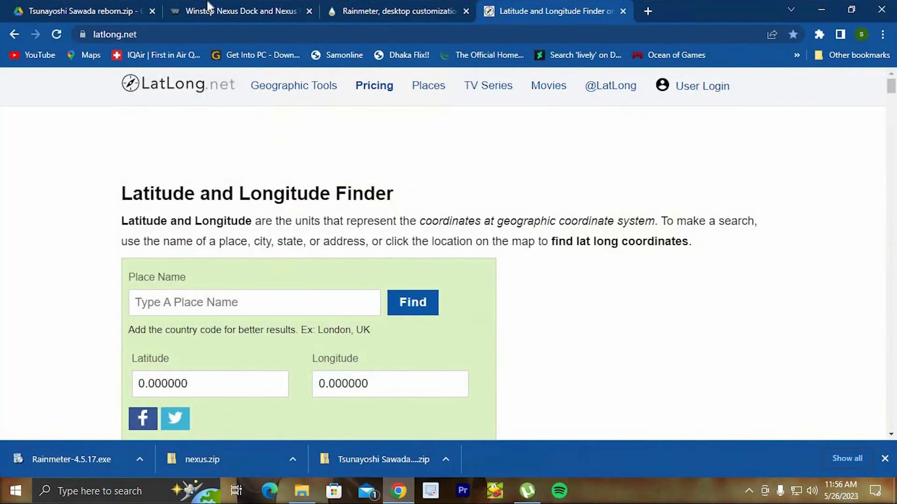
Show the downloaded nexus.zip in its folder from the Winstep page in Chrome, open the archive and run NexusSetup
click(198, 5)
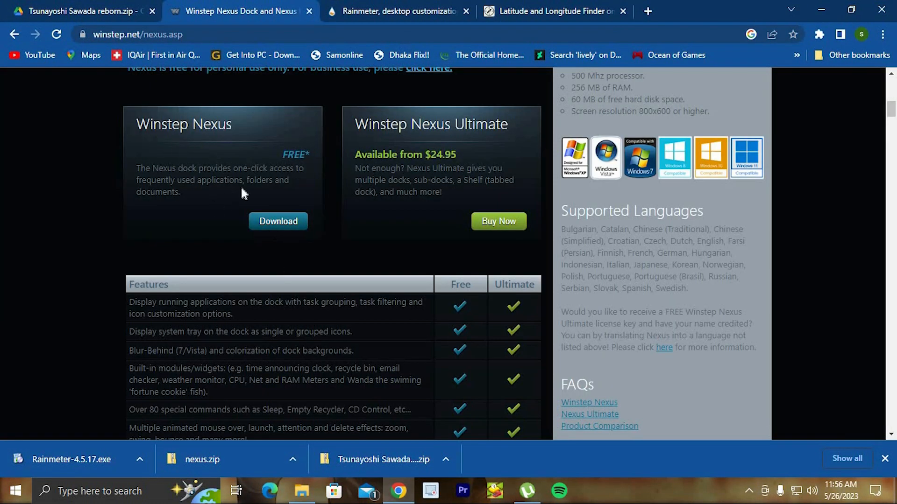
click(293, 459)
click(328, 414)
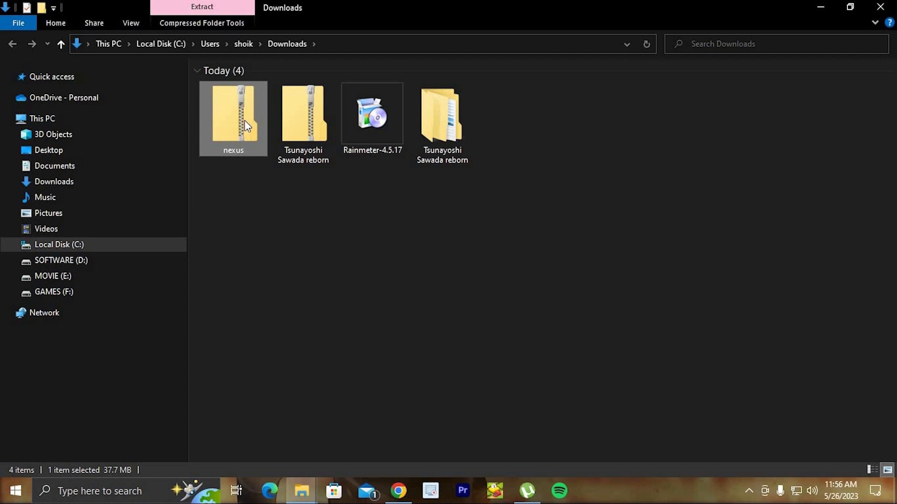
right_click(244, 122)
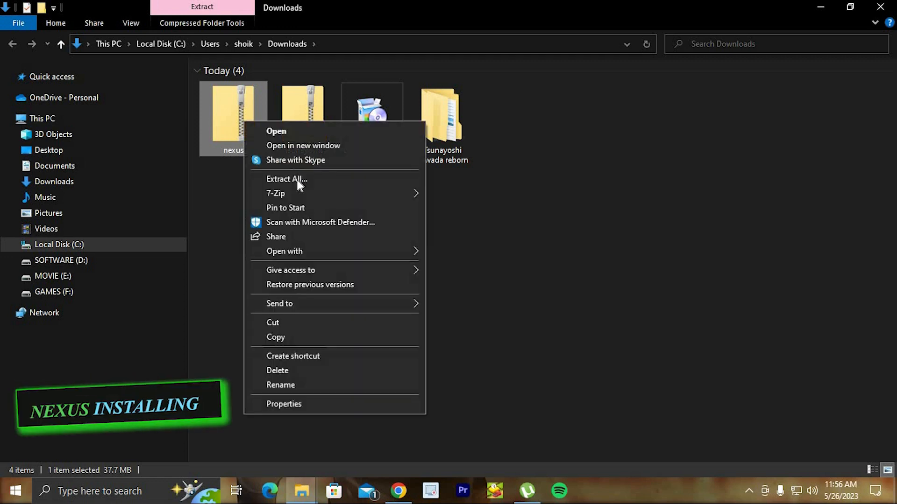
click(294, 132)
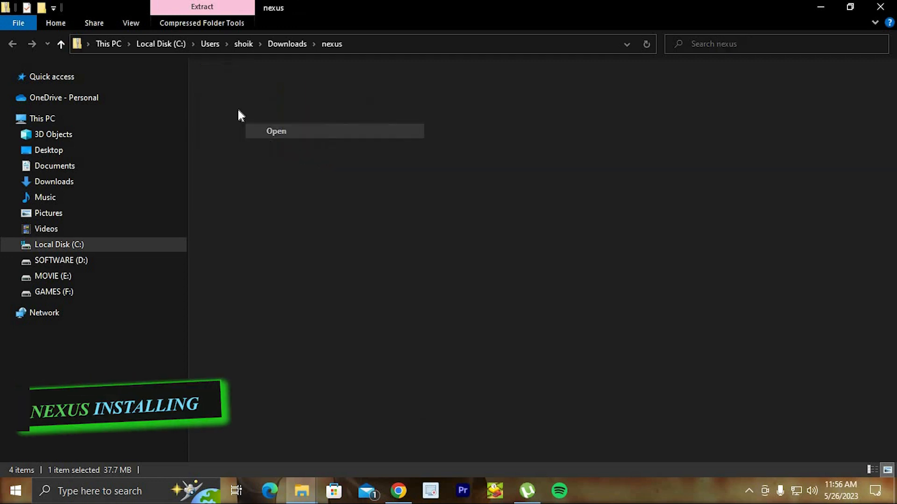
right_click(247, 93)
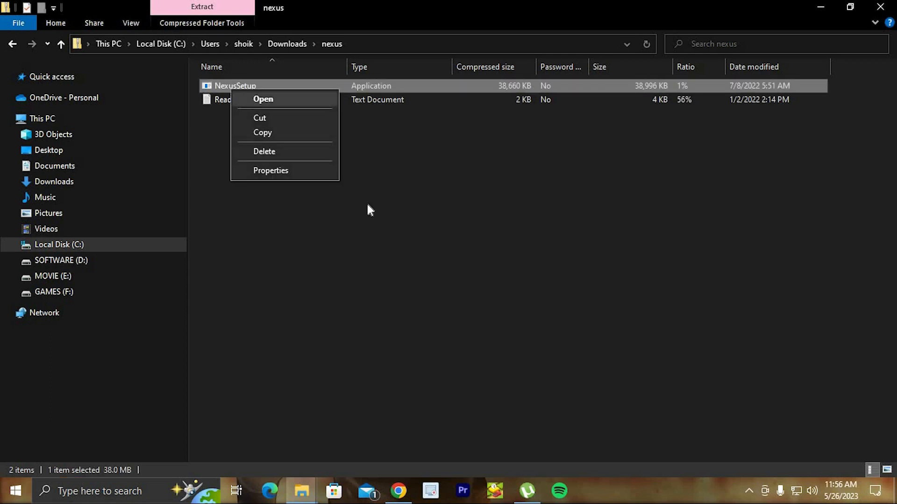
key(Return)
Install Nexus 22.7 in English, accepting the license agreement and keeping the default Winstep destination and Start Menu folders
click(465, 272)
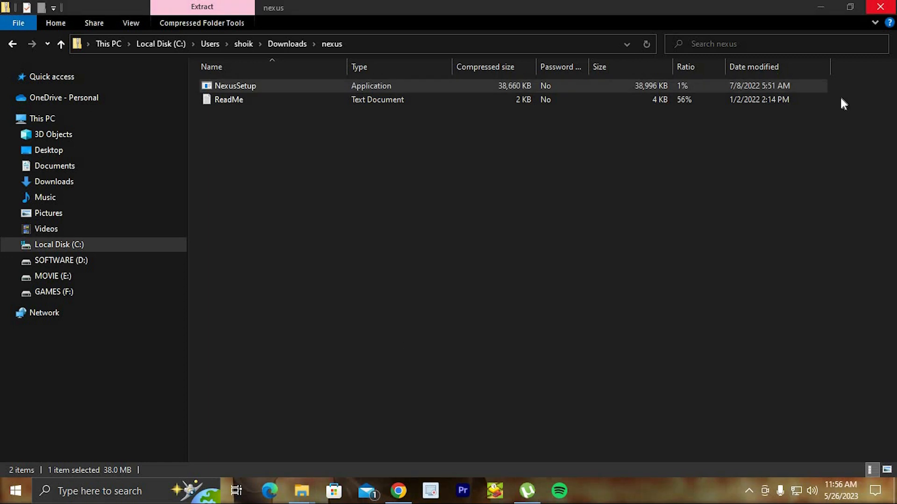
click(462, 272)
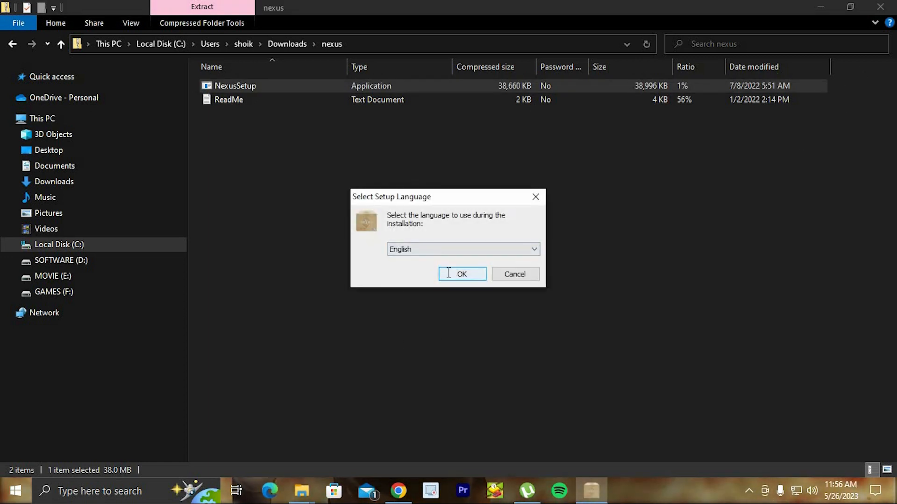
key(alt+a)
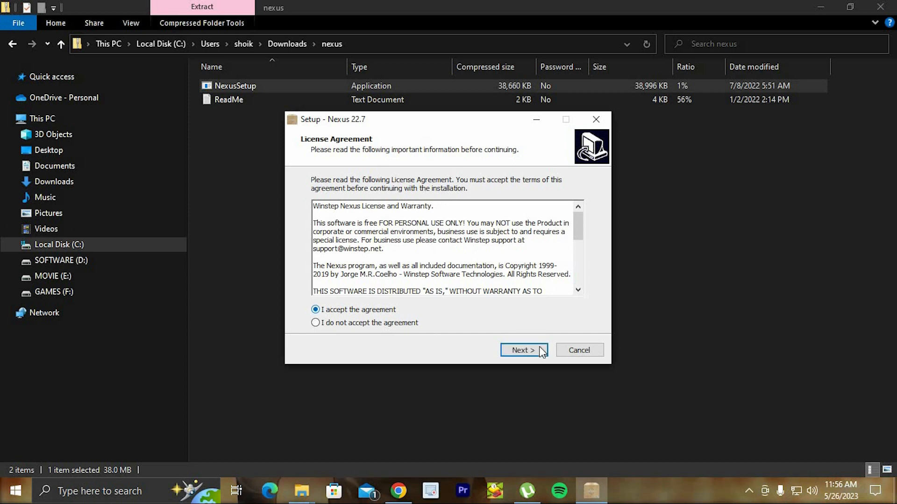
click(537, 348)
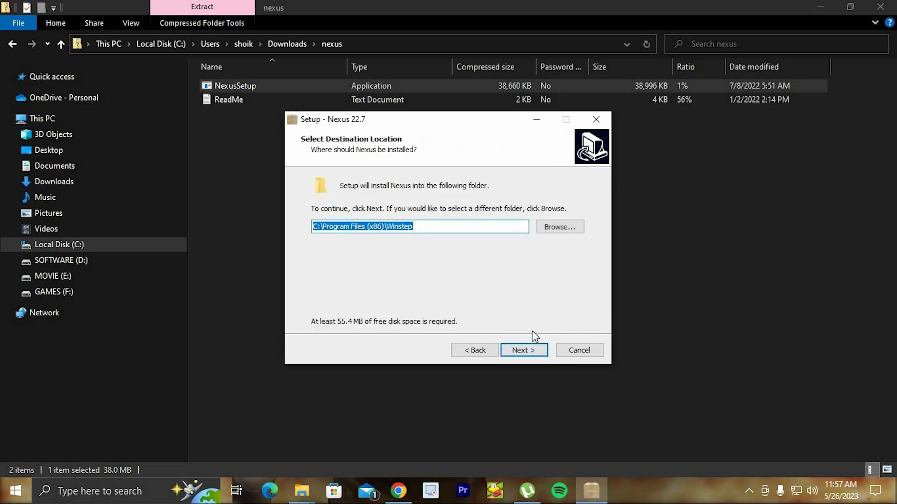
click(533, 353)
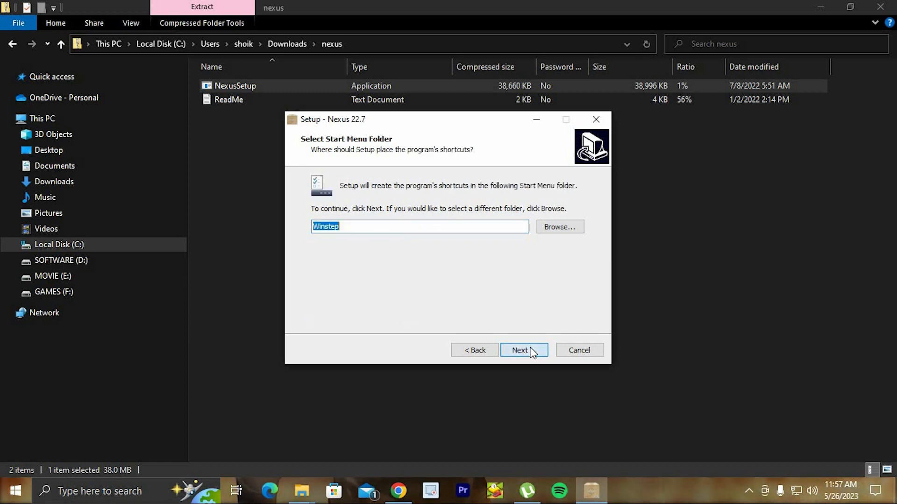
click(532, 352)
click(530, 351)
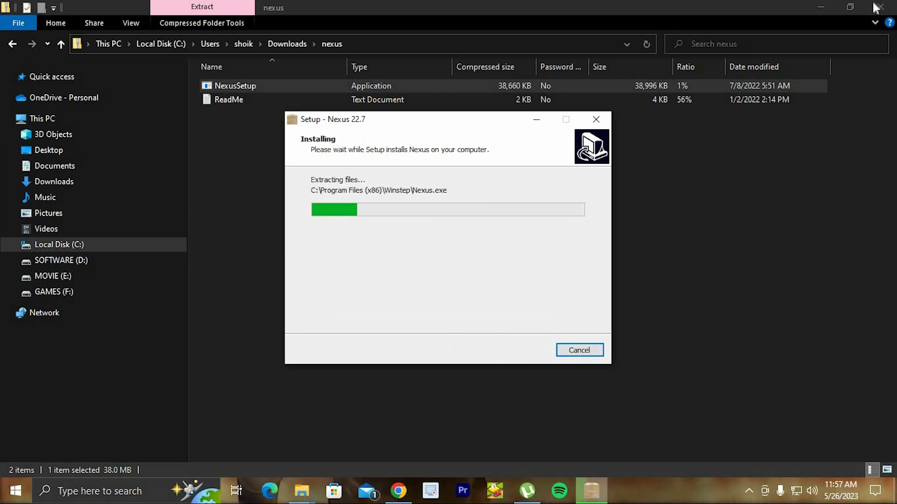
Close the nexus archive window, minimize the browser, and finish the Nexus setup with Launch Nexus enabled
click(880, 7)
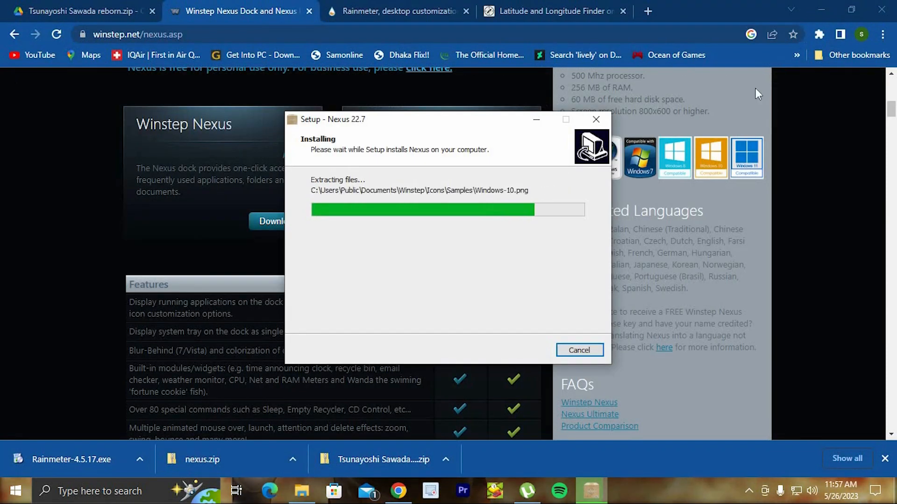
click(821, 10)
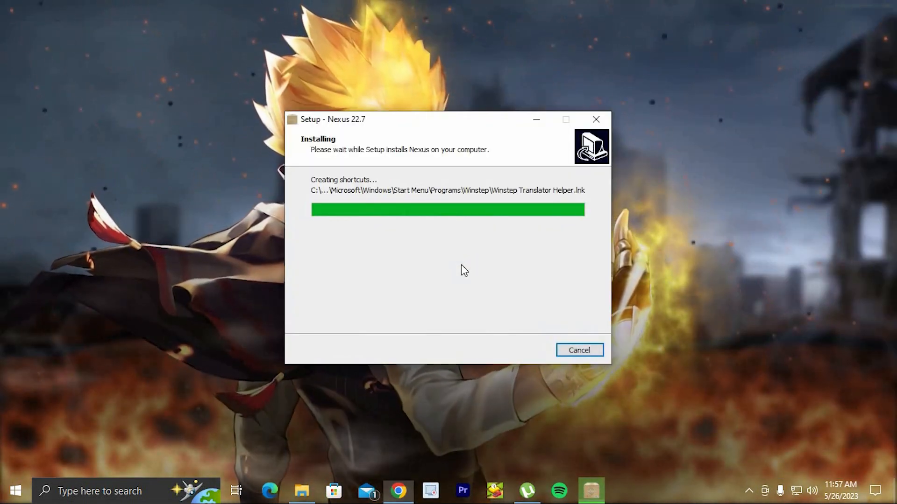
click(407, 233)
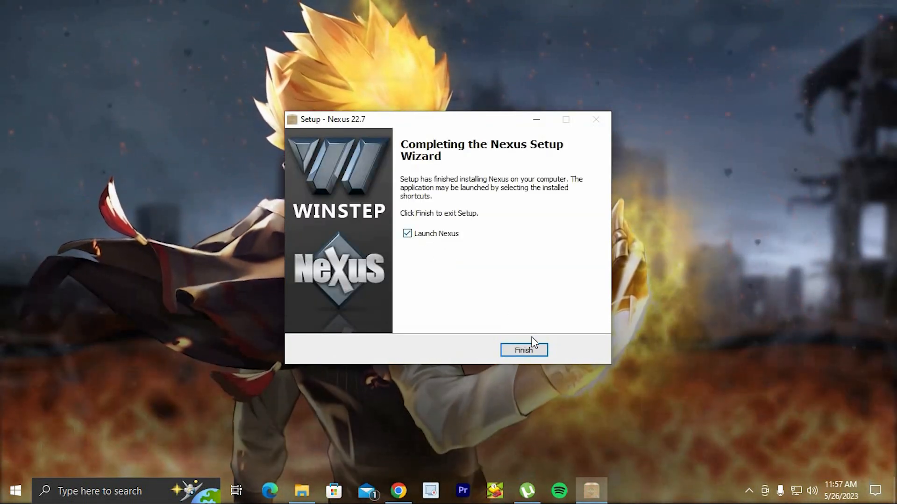
click(531, 353)
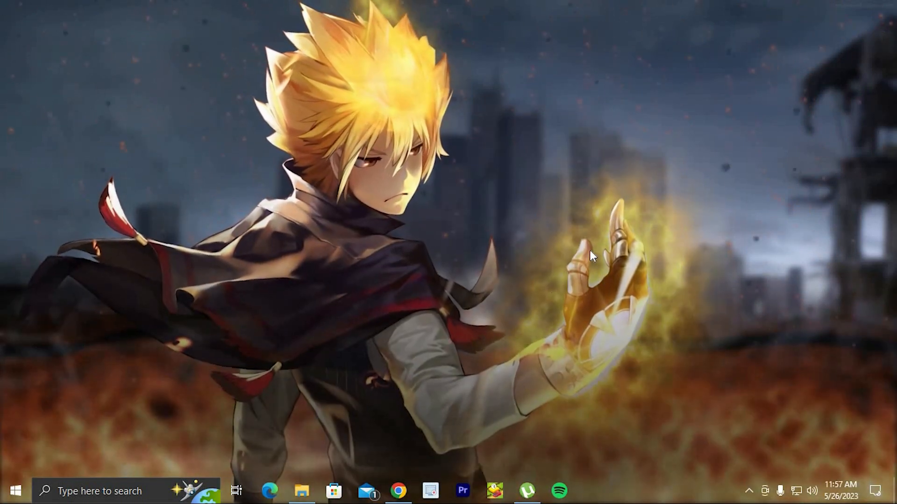
In File Explorer, go to Downloads and open the nested Tsunayoshi Sawada reborn folders down to the one containing dock_icons
click(302, 490)
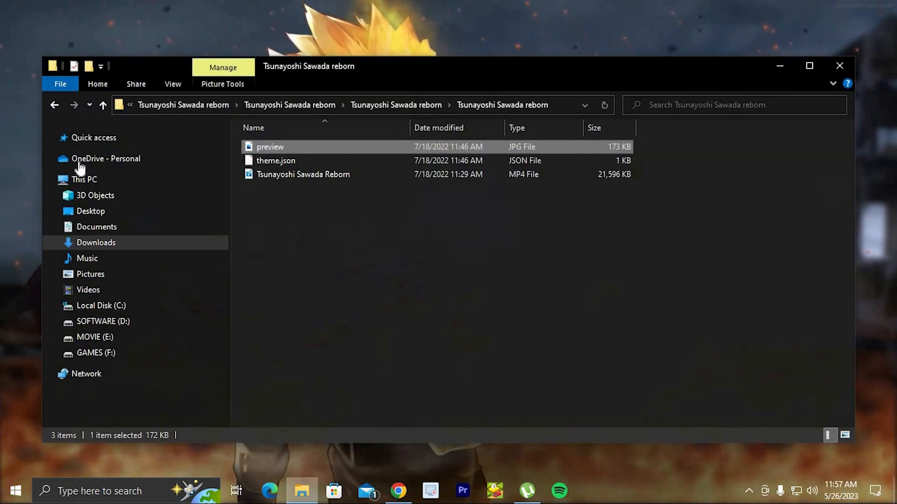
click(53, 104)
click(56, 111)
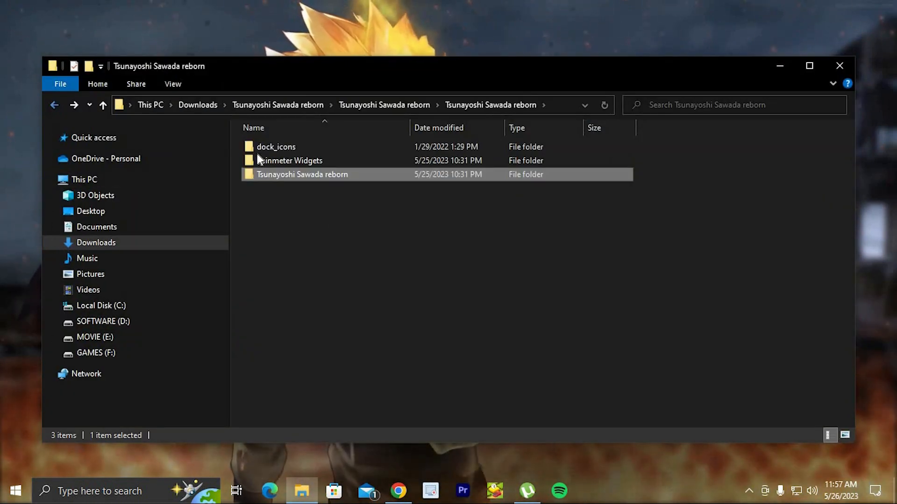
click(81, 242)
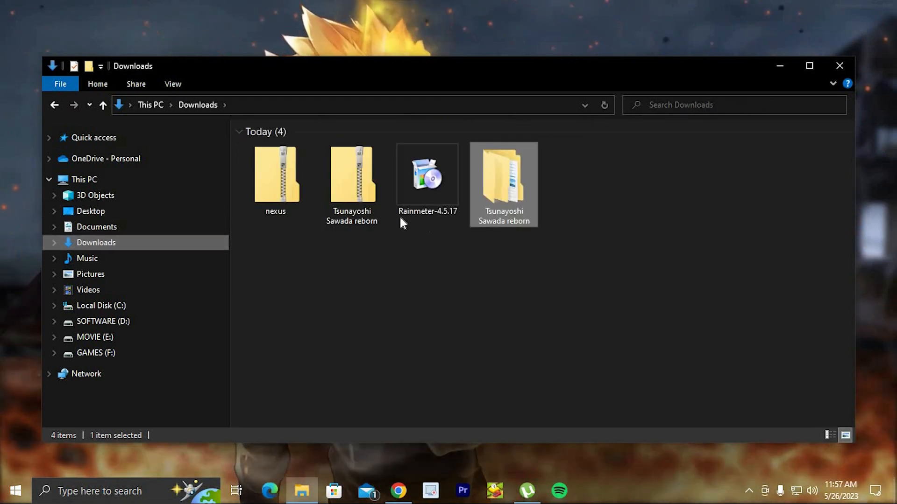
click(497, 195)
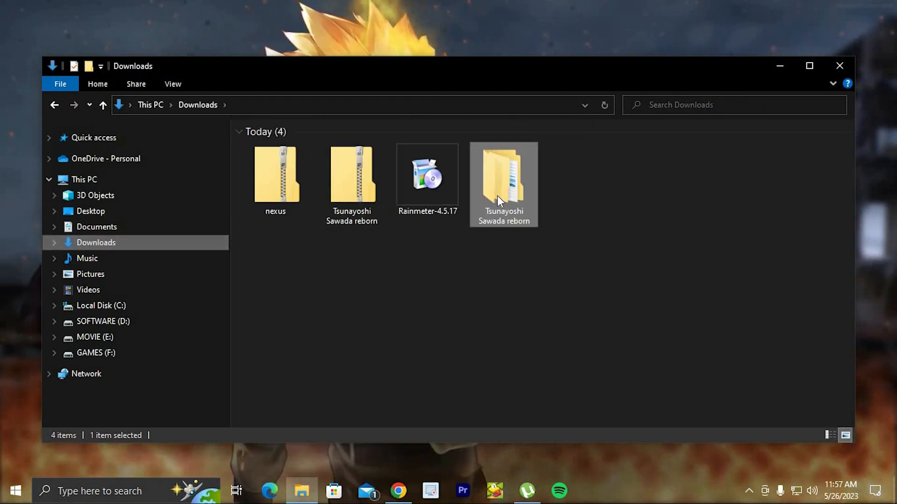
double_click(497, 195)
double_click(298, 148)
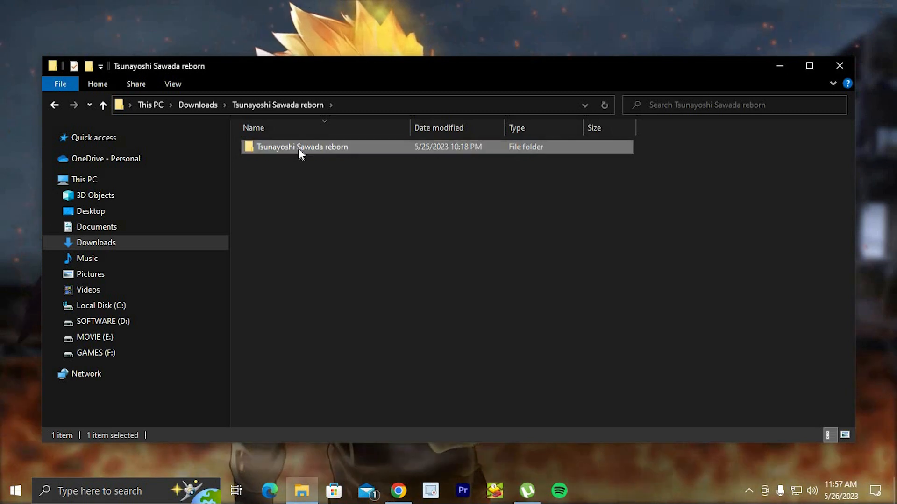
double_click(298, 148)
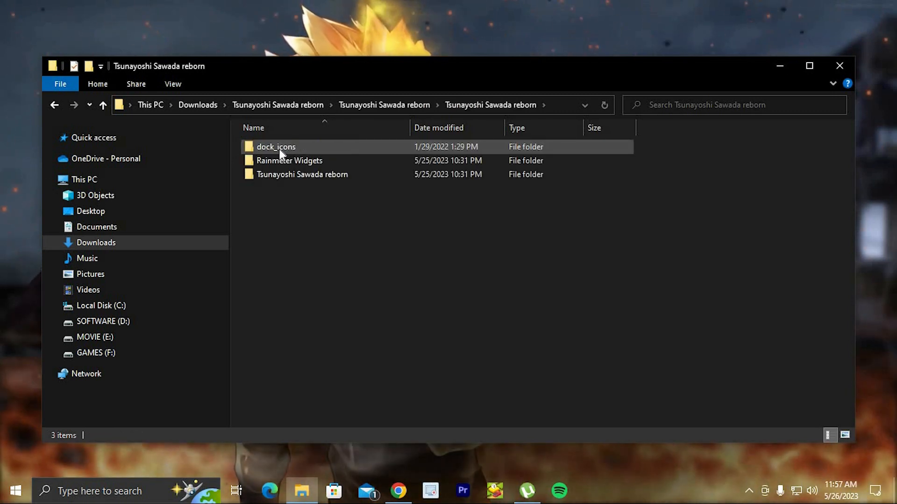
Move the dock_icons folder from the Tsunayoshi Sawada reborn folder to the root of Local Disk (C:)
right_click(281, 150)
click(310, 346)
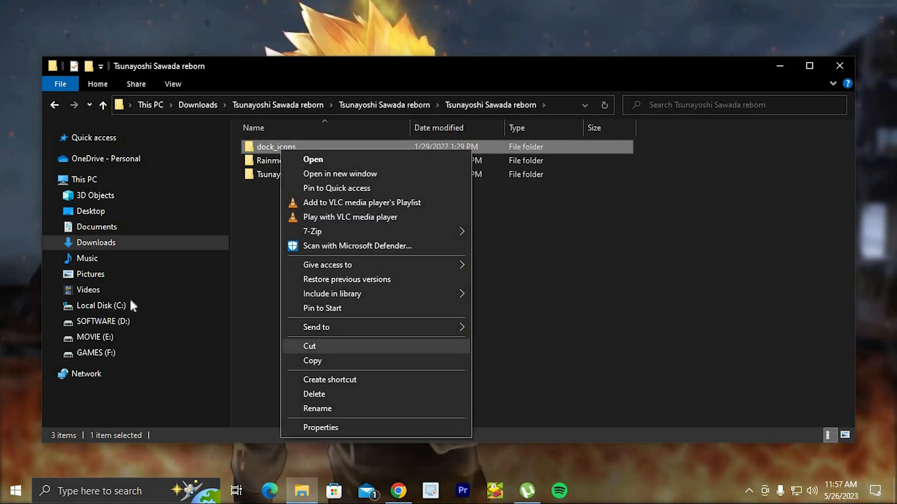
click(111, 311)
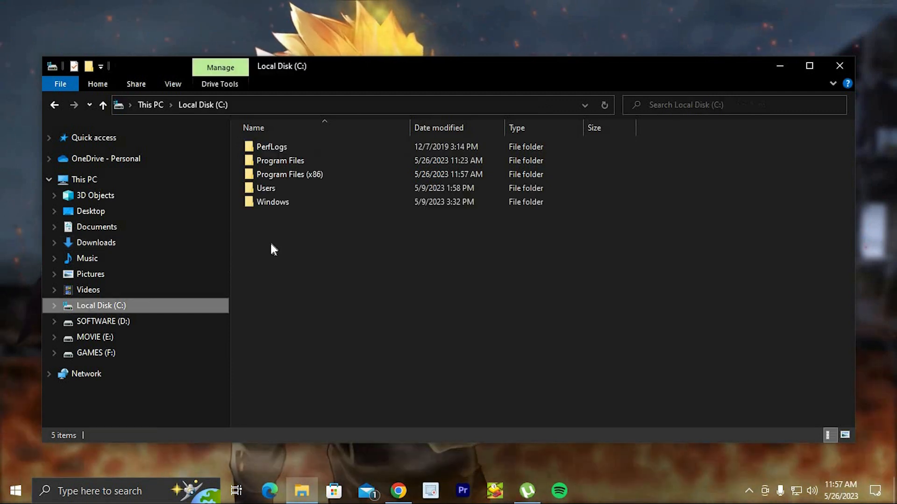
right_click(287, 233)
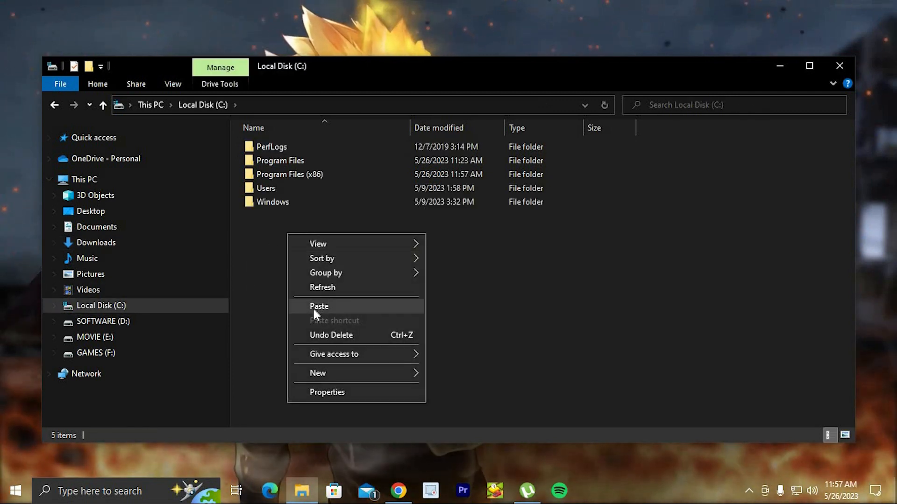
click(314, 308)
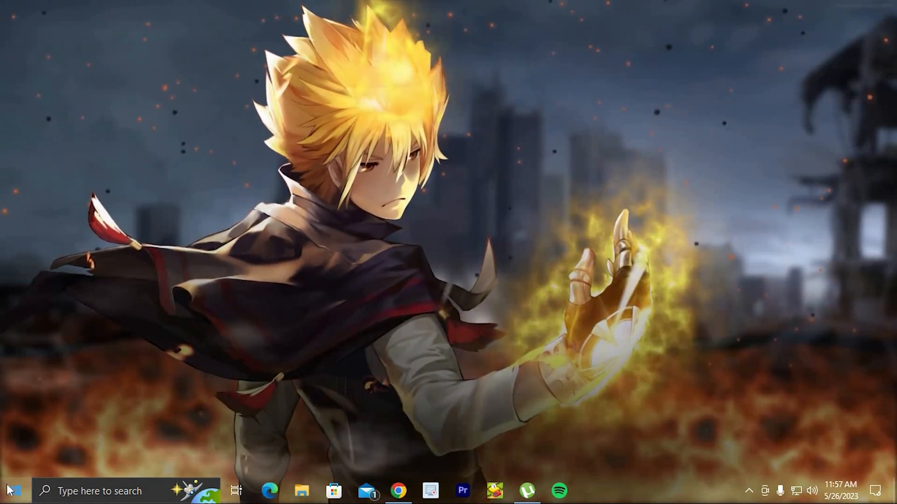
Launch Nexus, open its preferences, and restore the dock configuration from wsbackup.wbk in the dock_icons folder on Local Disk (C:)
key(super)
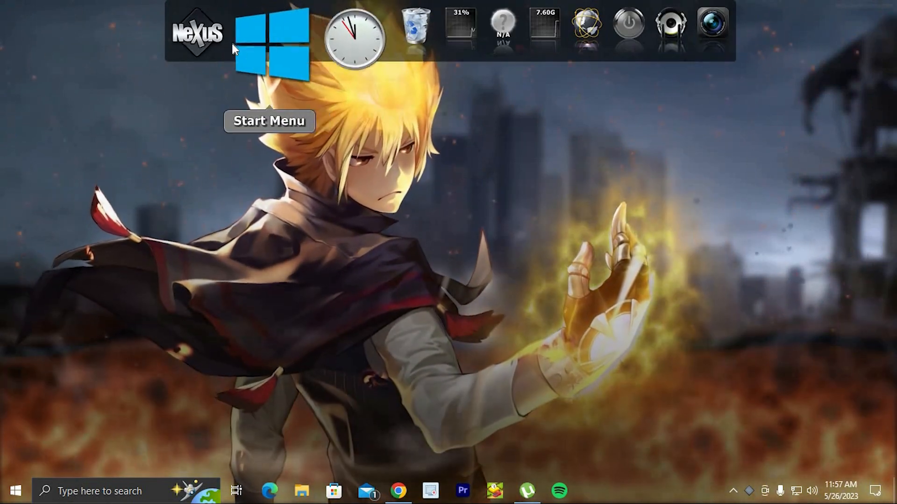
click(234, 49)
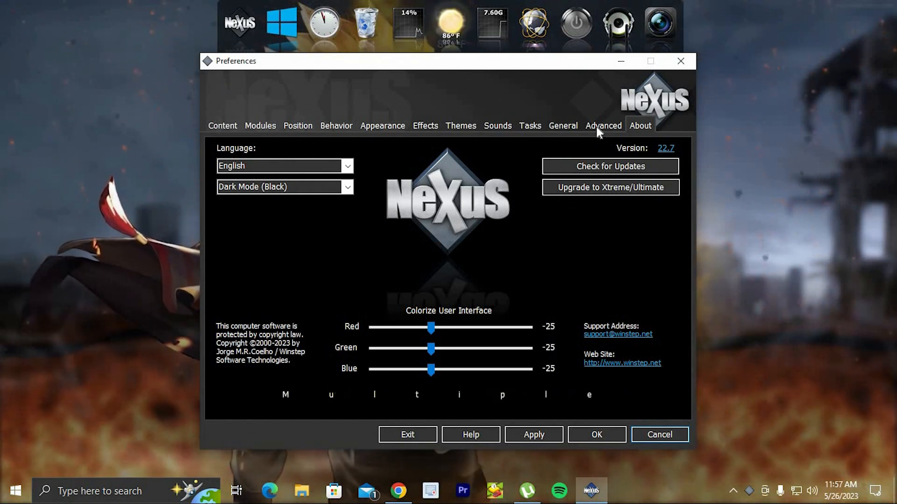
click(597, 126)
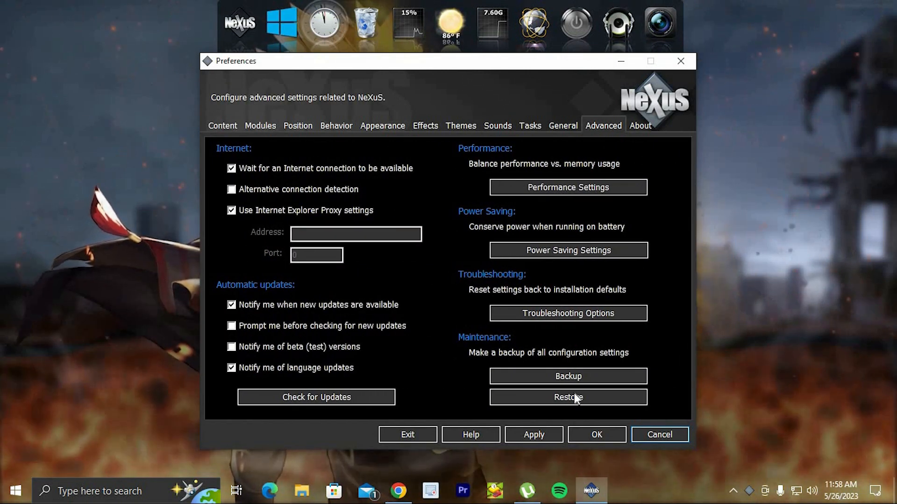
click(573, 395)
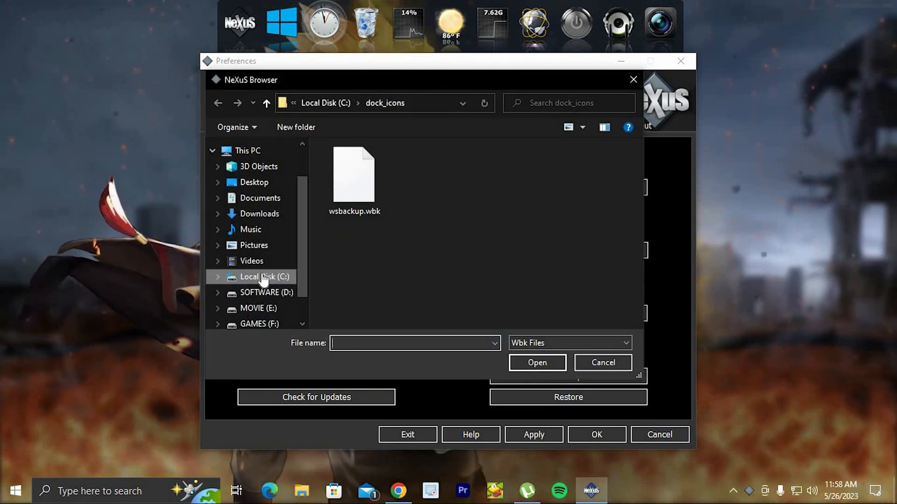
click(264, 278)
click(368, 167)
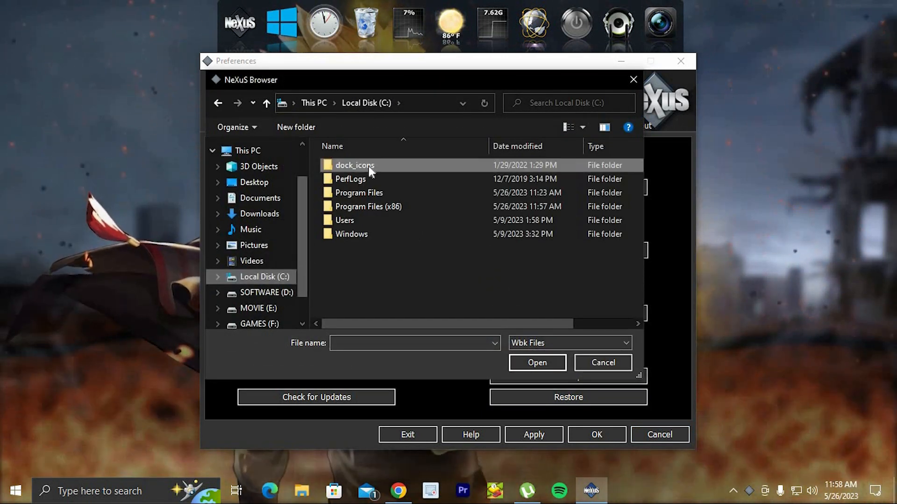
click(360, 192)
right_click(374, 196)
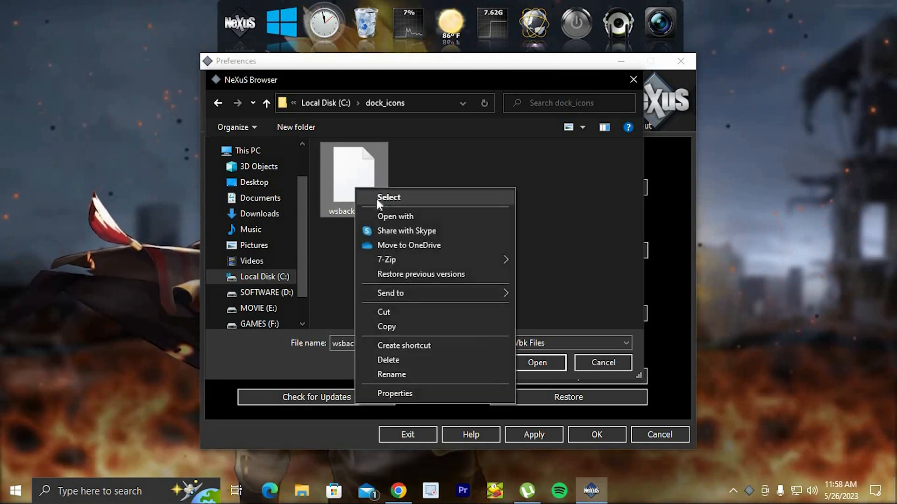
click(380, 195)
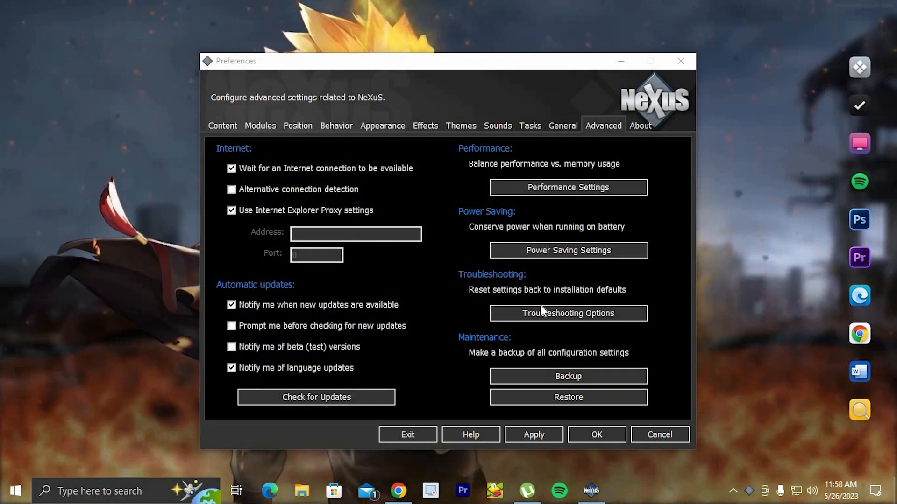
Attach the Nexus dock to the bottom edge of the screen and apply the change
click(298, 127)
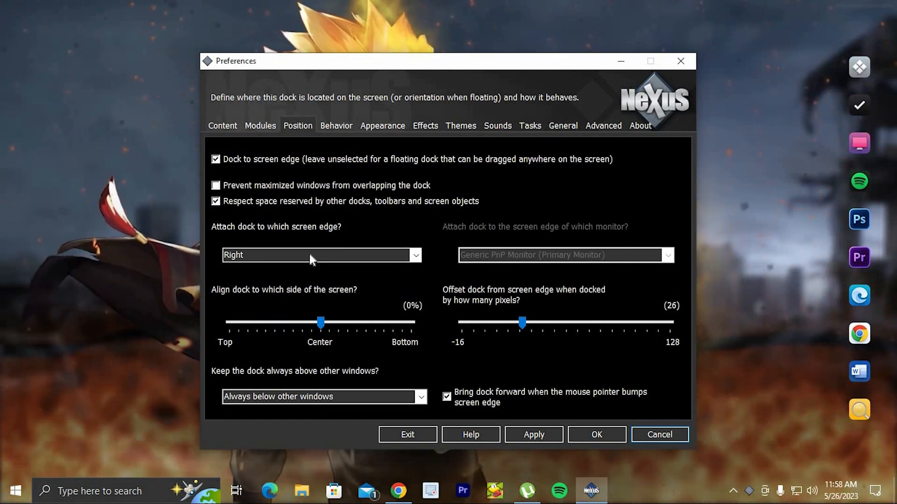
click(309, 255)
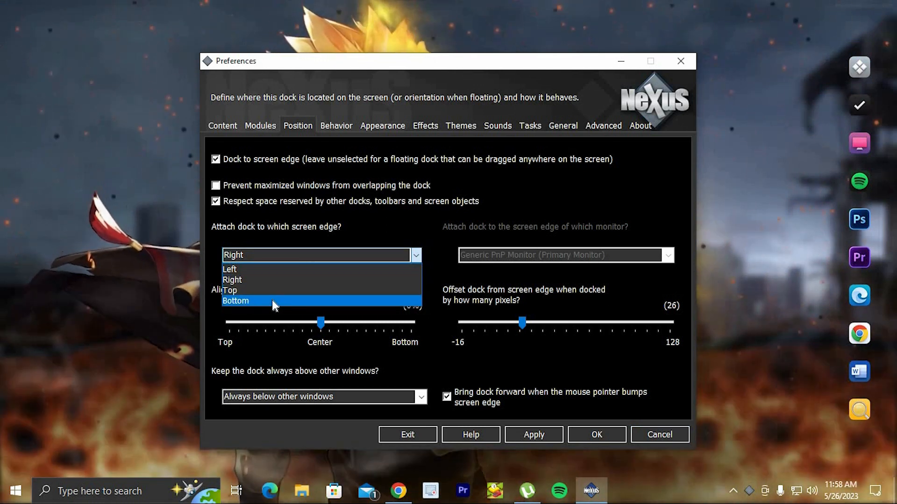
click(272, 301)
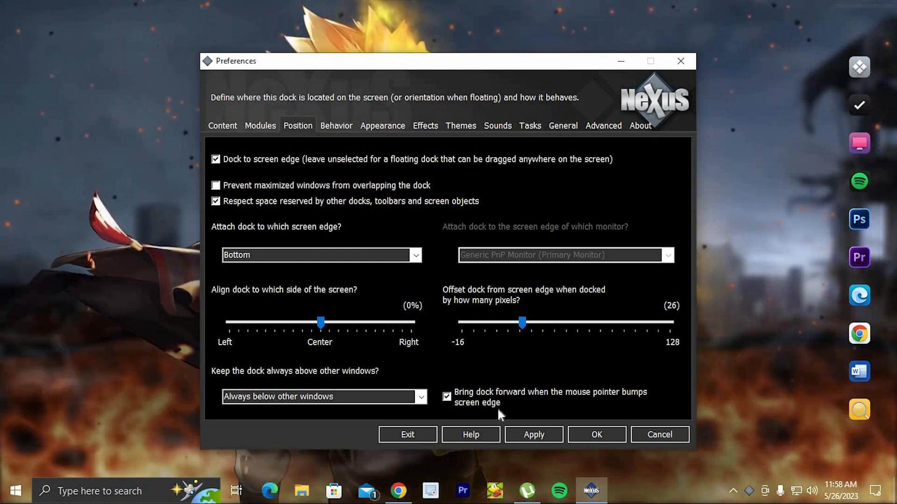
click(525, 436)
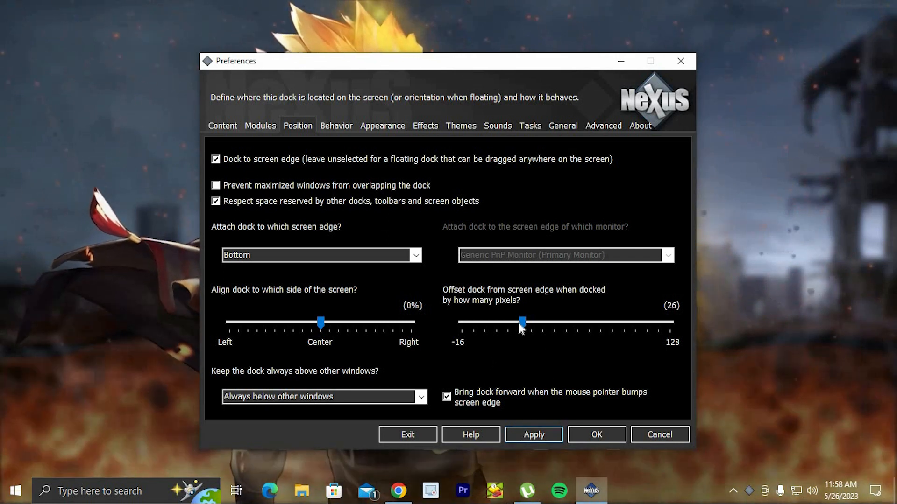
Reduce the dock's offset from the screen edge in stages to -1 pixels, applying it and checking the dock on the desktop
click(497, 320)
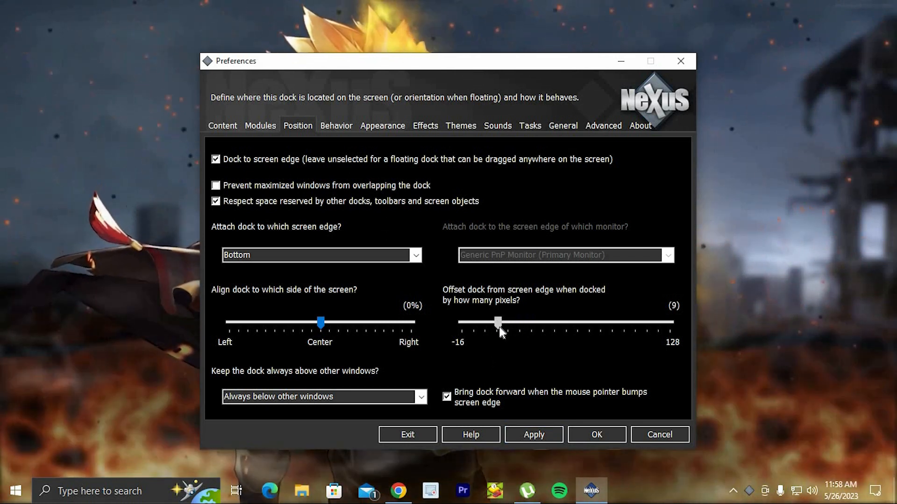
click(528, 431)
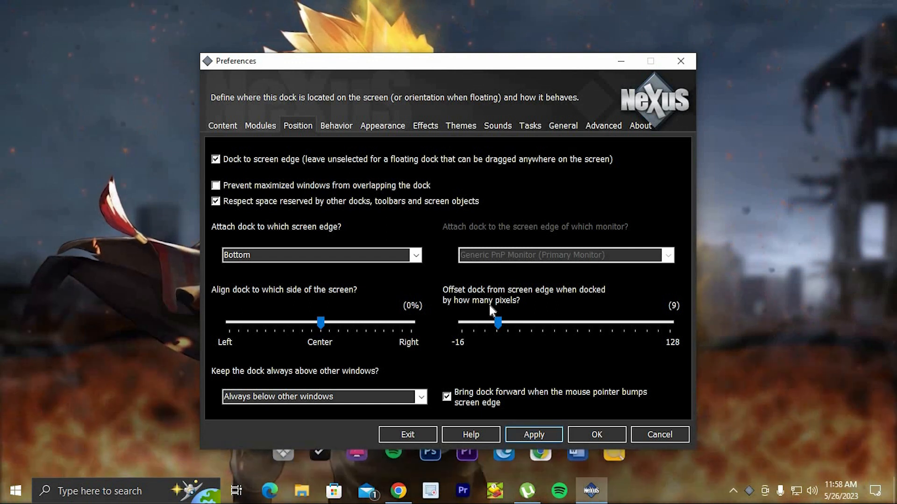
drag(501, 323, 491, 323)
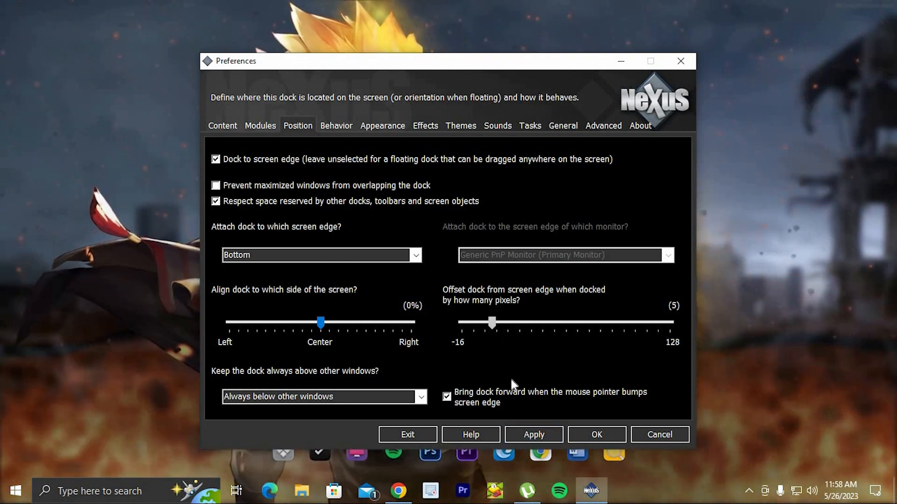
click(530, 435)
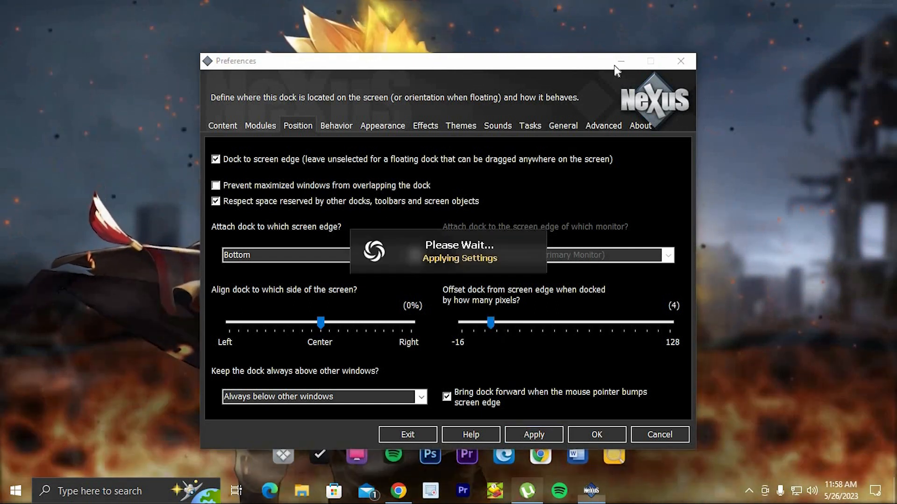
key(Escape)
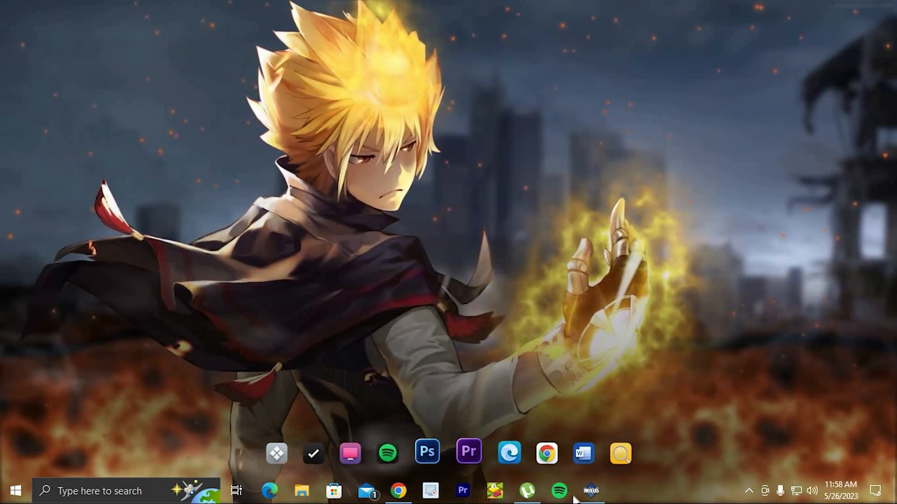
click(589, 491)
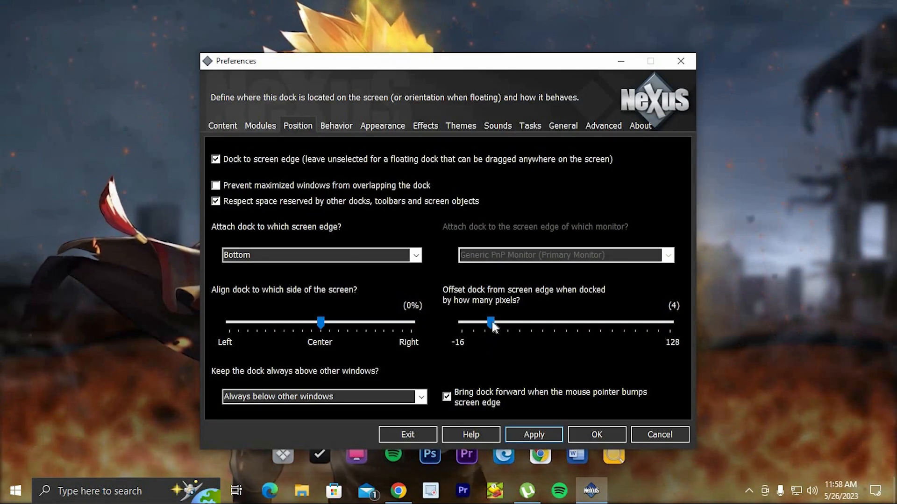
drag(492, 321, 483, 322)
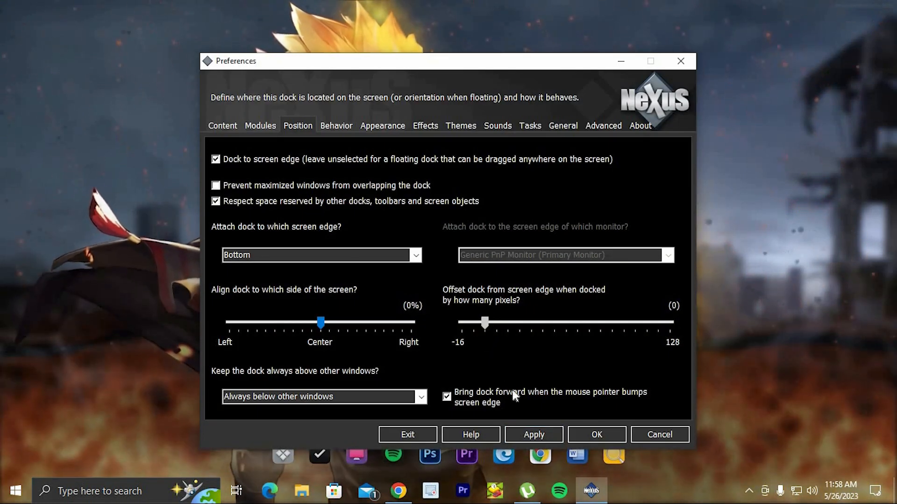
click(528, 435)
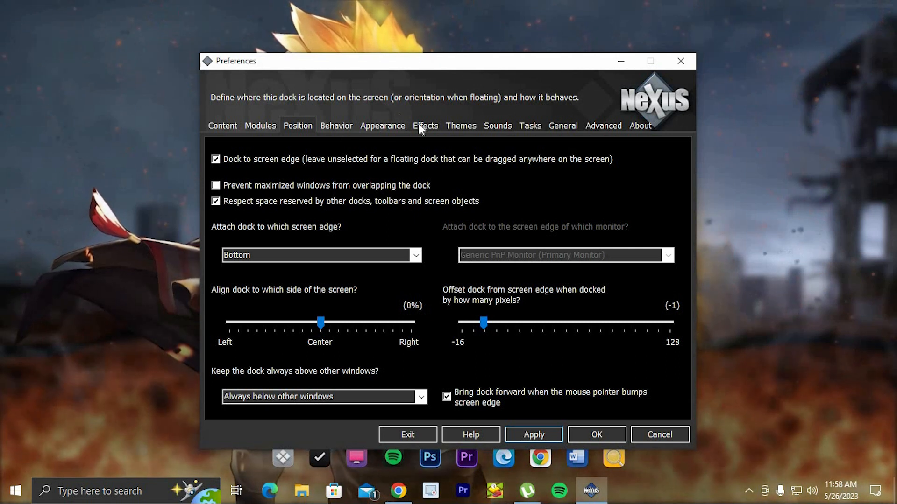
Set the magnification size of the dock's Magnify mouseover effect to 62 pixels, and save and close the Nexus preferences
click(424, 125)
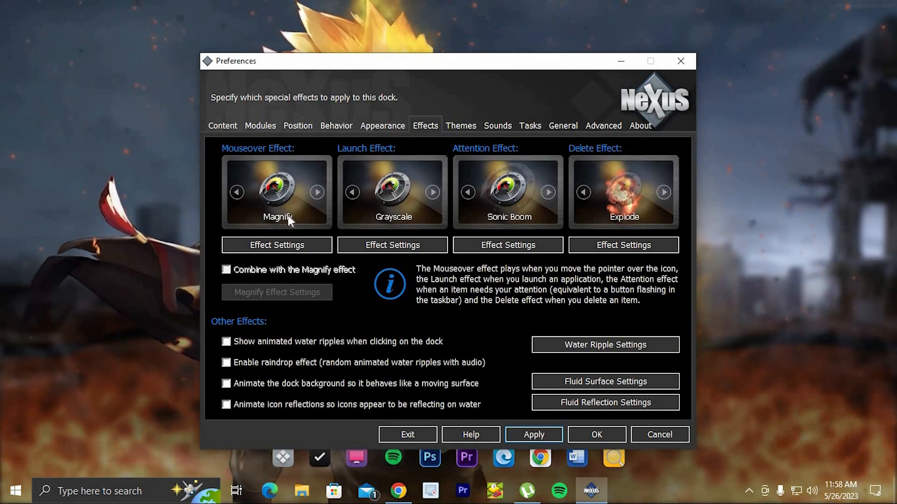
click(277, 191)
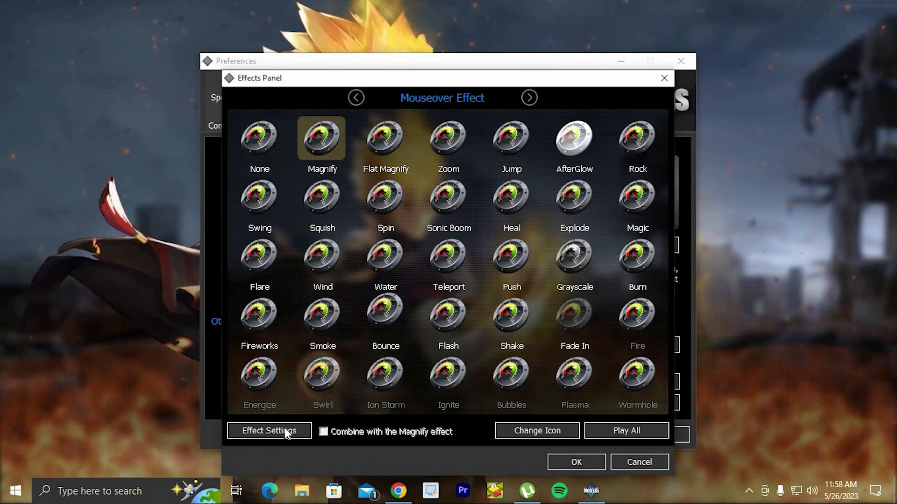
click(284, 428)
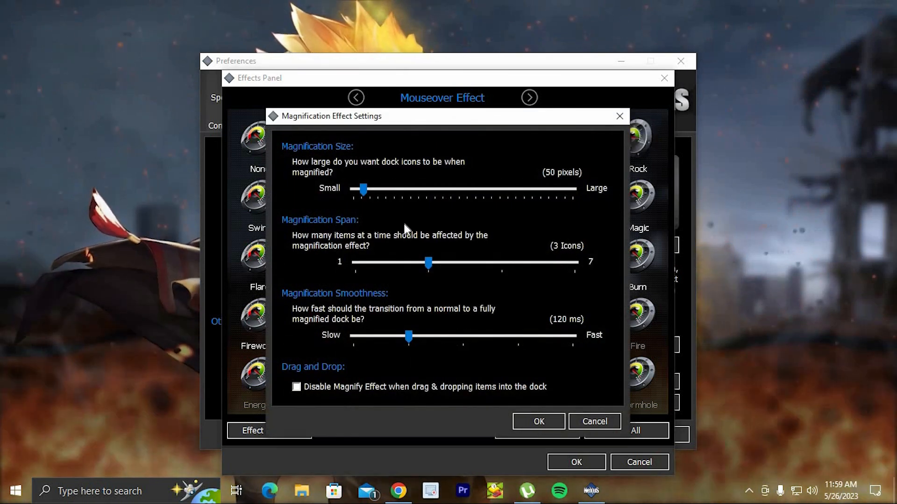
drag(364, 189, 383, 191)
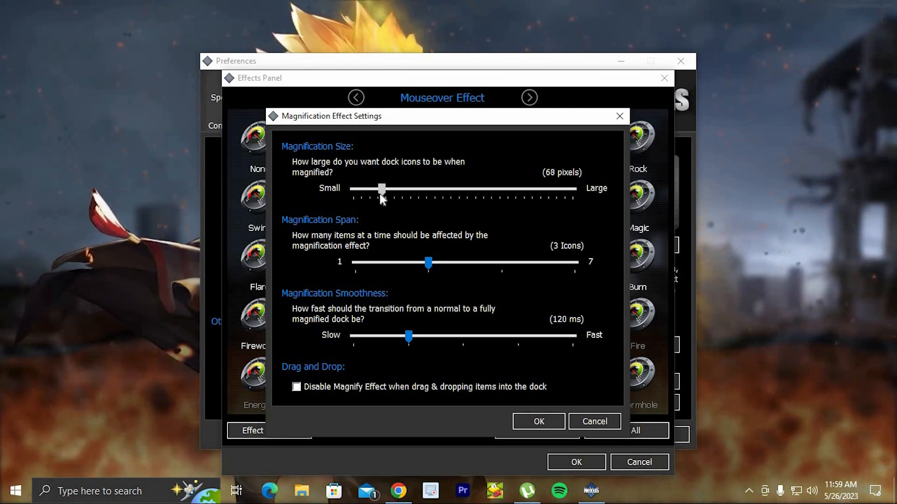
drag(380, 195, 375, 193)
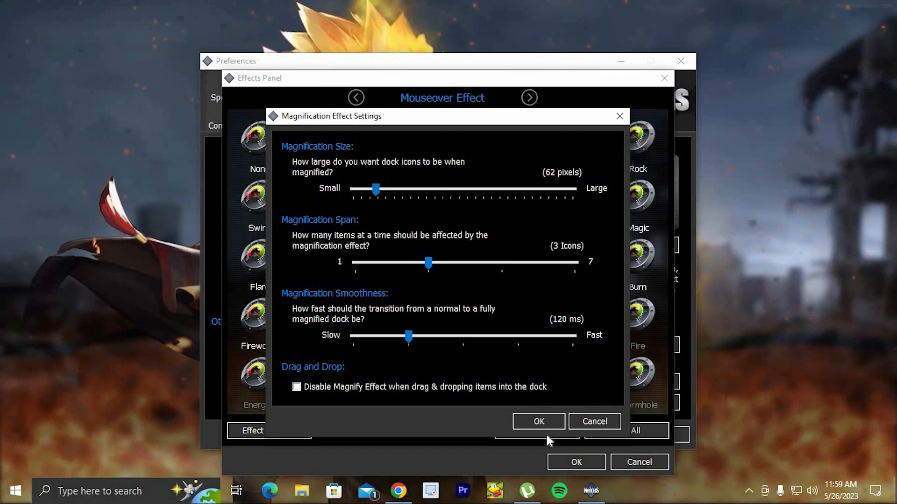
click(539, 422)
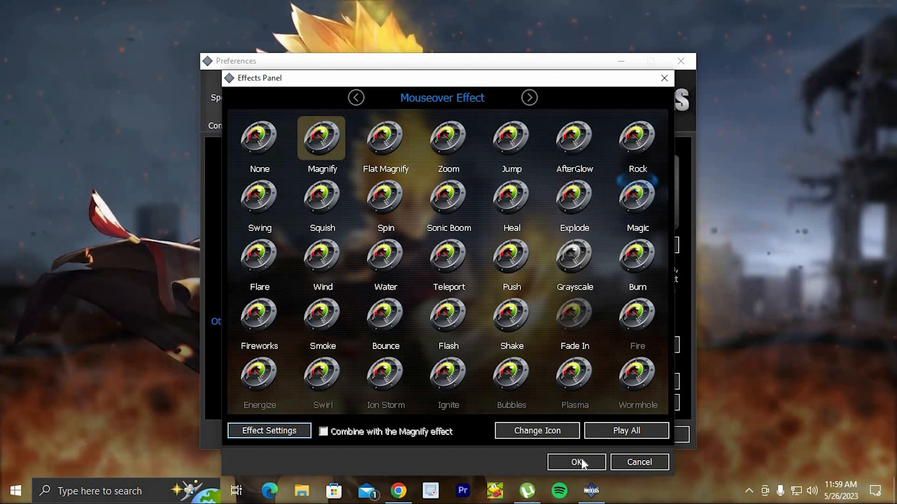
click(579, 462)
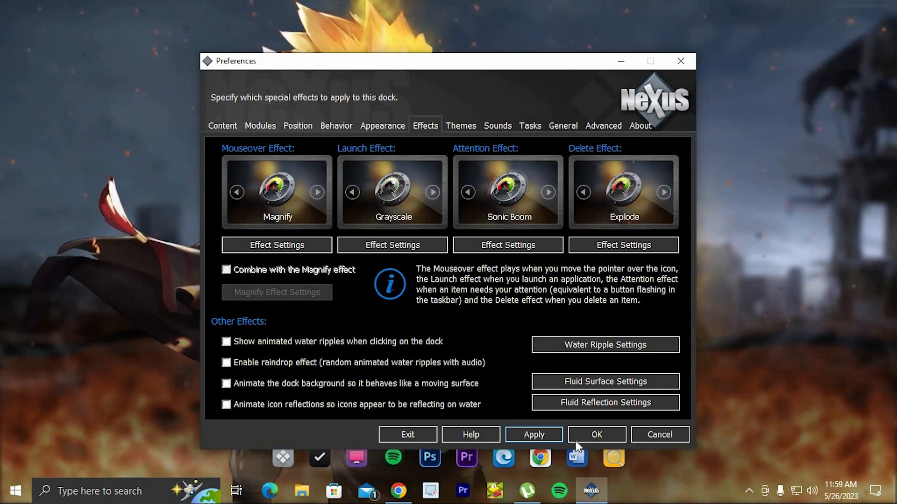
click(594, 435)
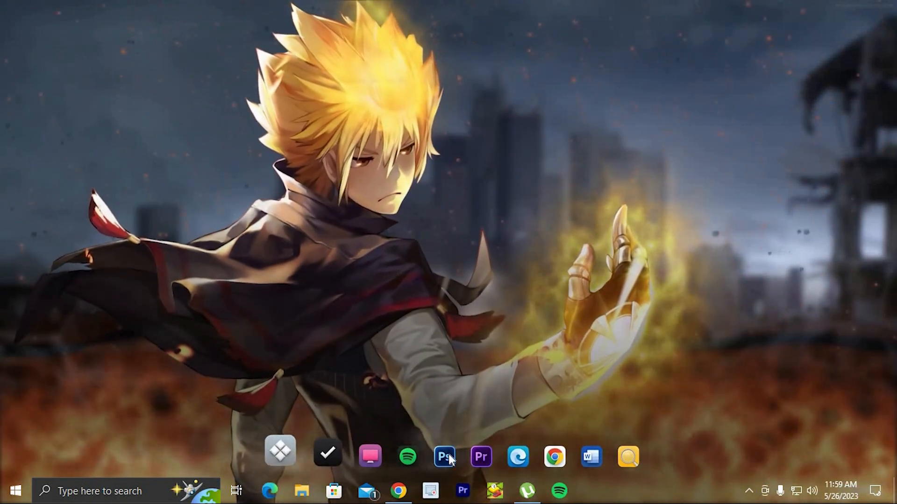
Go to the Downloads folder in File Explorer and run the Rainmeter-4.5.17 installer
click(302, 491)
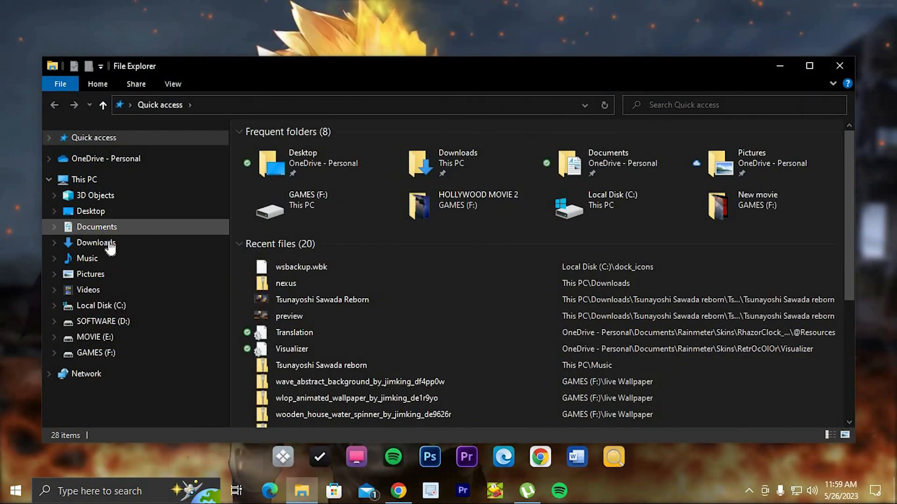
click(97, 242)
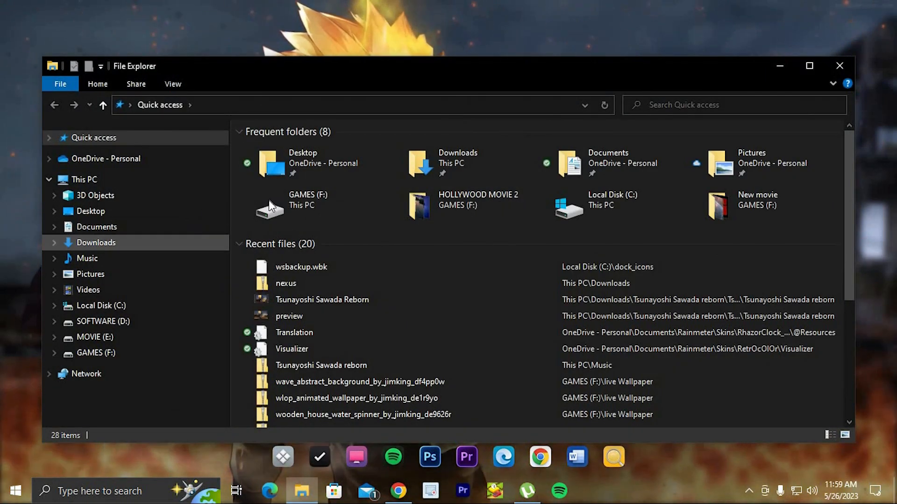
click(427, 181)
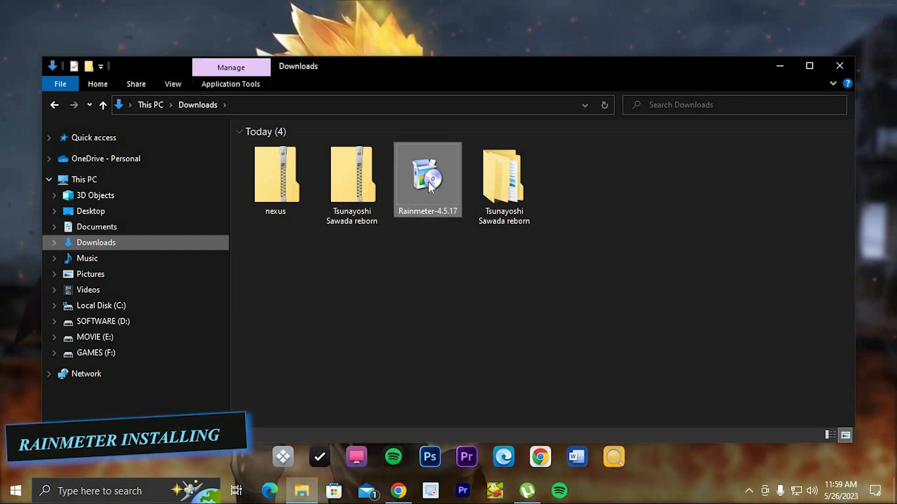
right_click(427, 181)
click(456, 186)
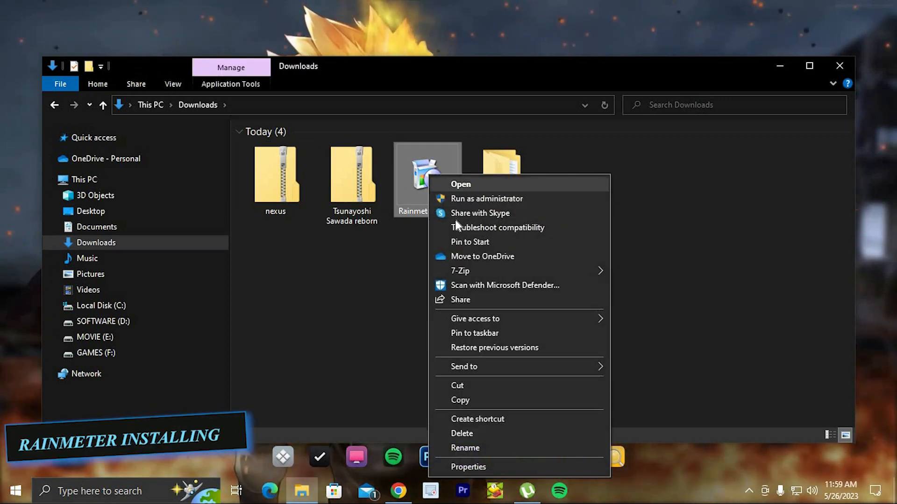
Install Rainmeter with the standard installation and default options, and finish the setup with Rainmeter running
click(458, 285)
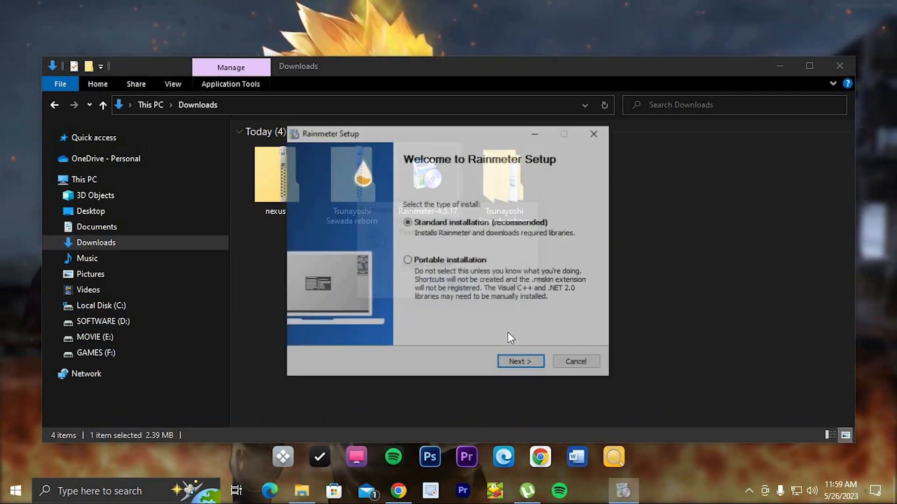
click(518, 363)
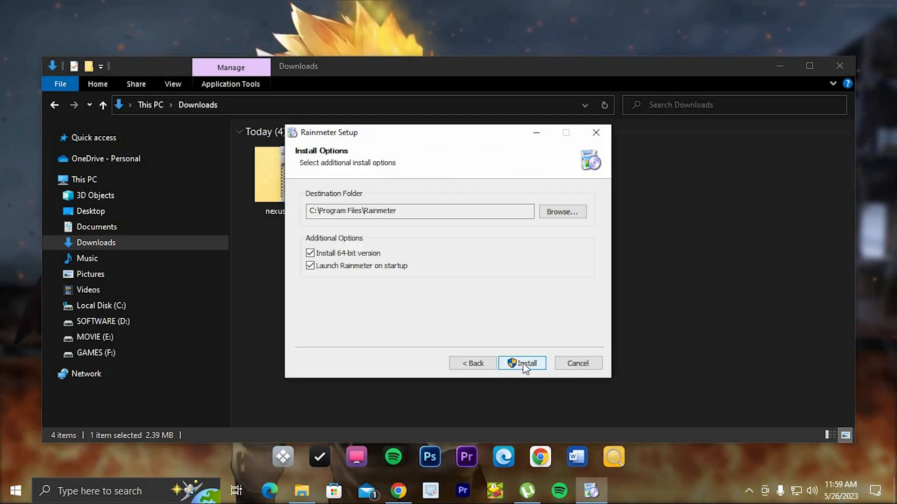
click(523, 362)
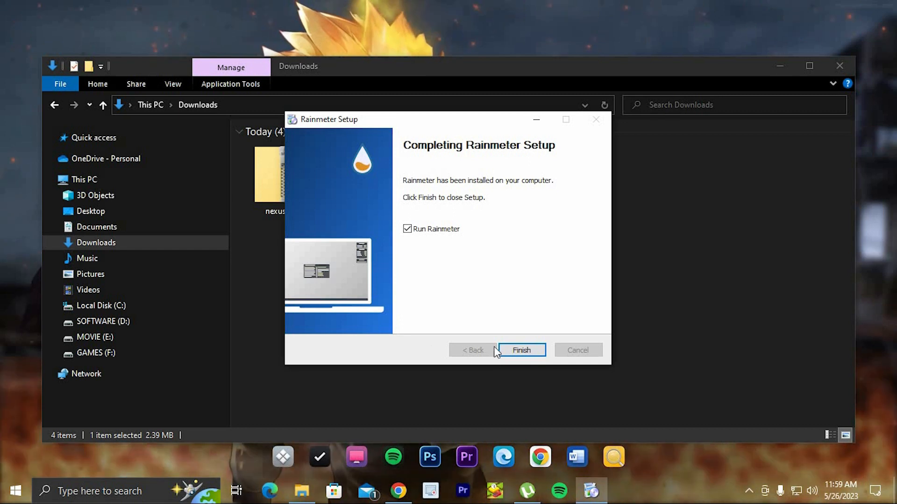
click(508, 350)
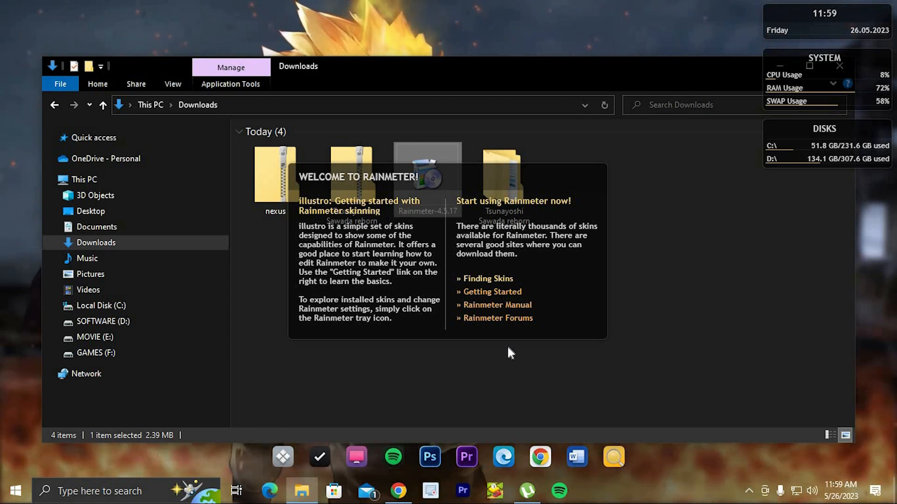
Unload the default illustro welcome, Disks, System and Clock skins, minimizing the Downloads window to reach the desktop widgets
right_click(520, 282)
click(559, 426)
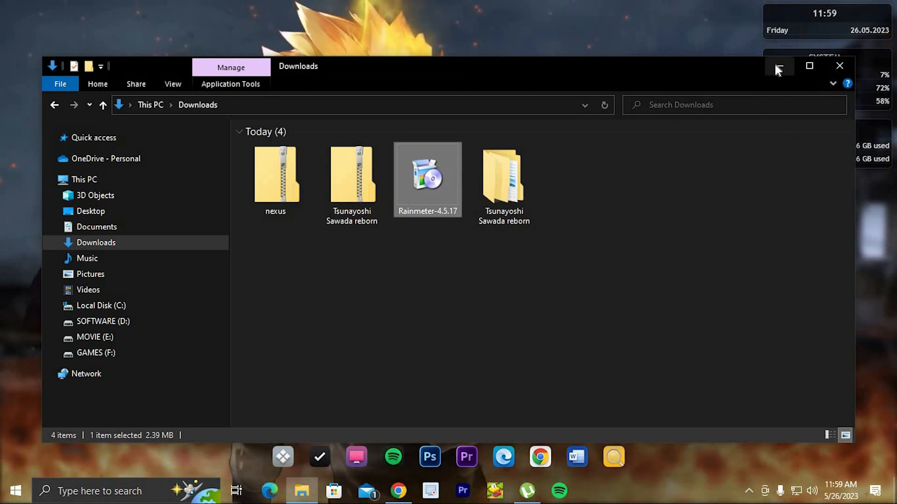
click(778, 67)
right_click(794, 148)
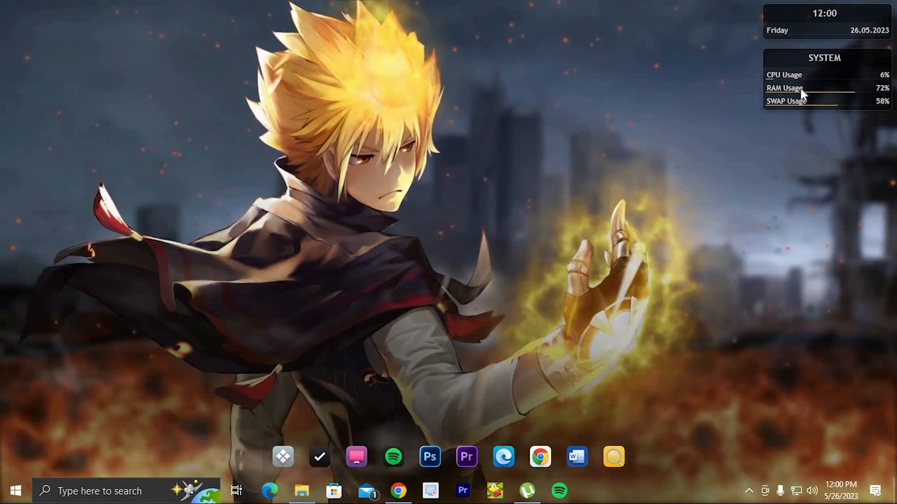
right_click(800, 89)
click(825, 236)
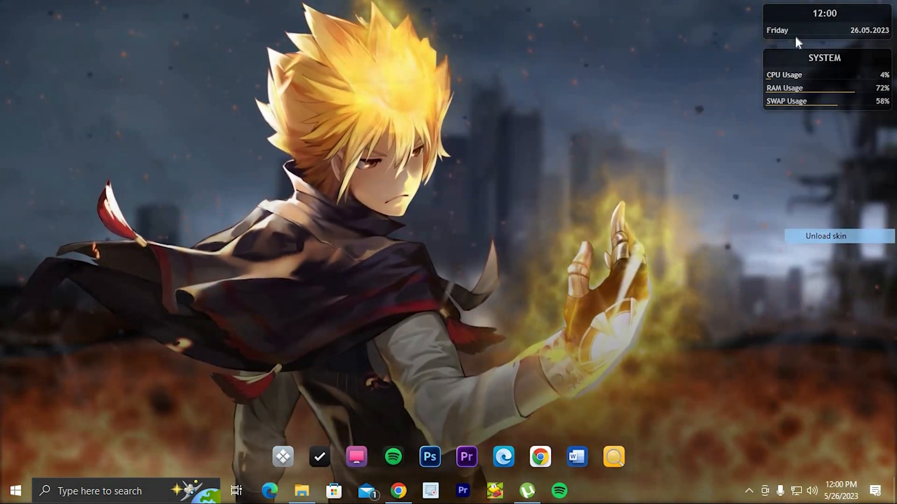
right_click(797, 24)
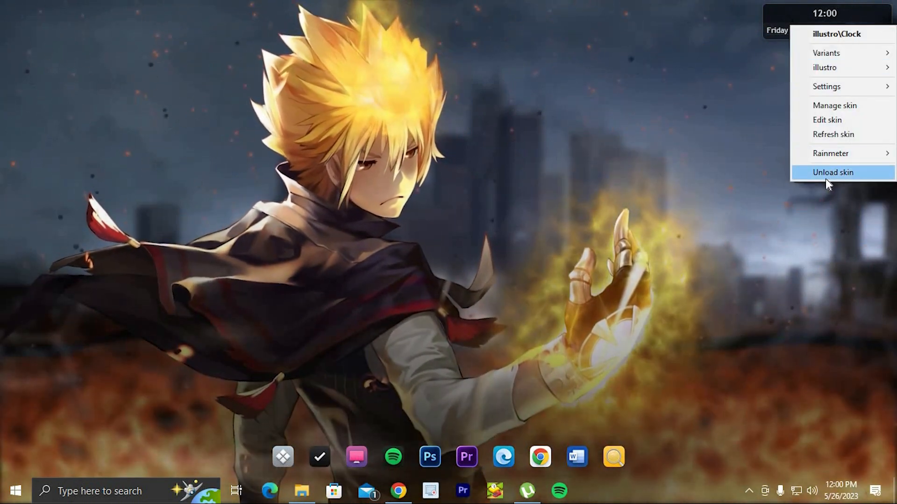
click(827, 174)
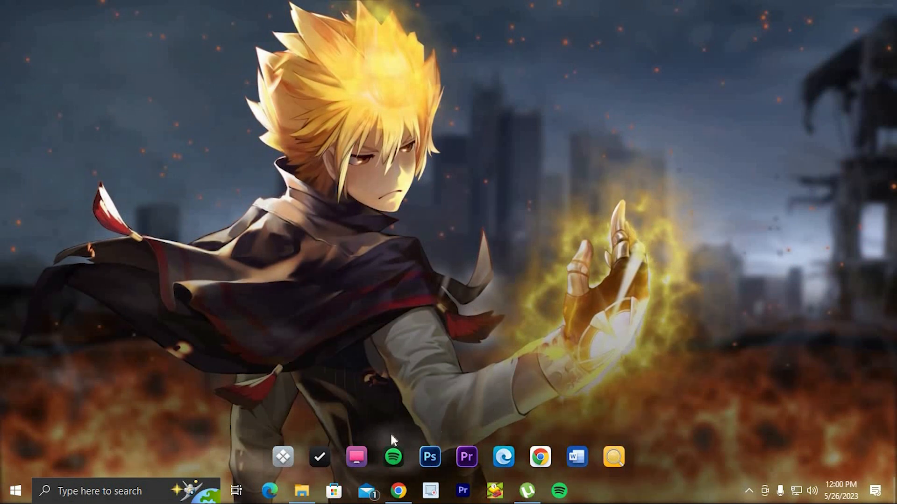
Open the Rainmeter Widgets folder inside the nested Tsunayoshi Sawada reborn folders in Downloads
click(301, 490)
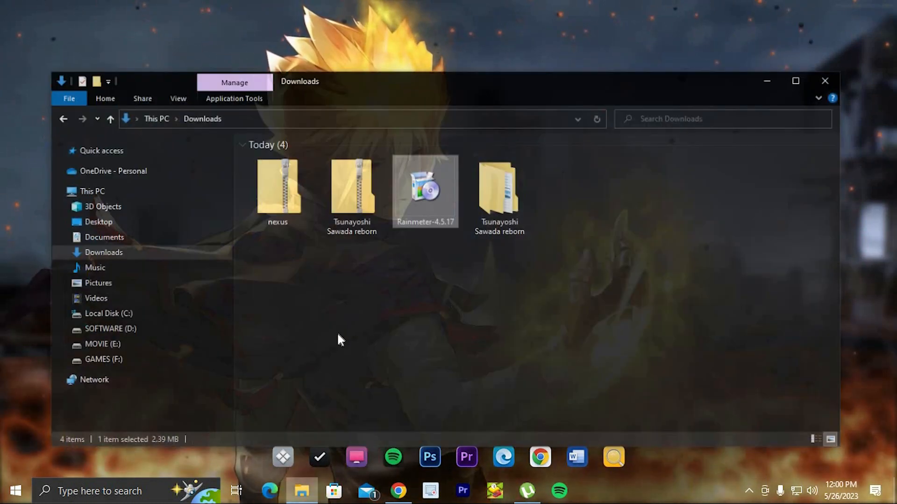
double_click(491, 192)
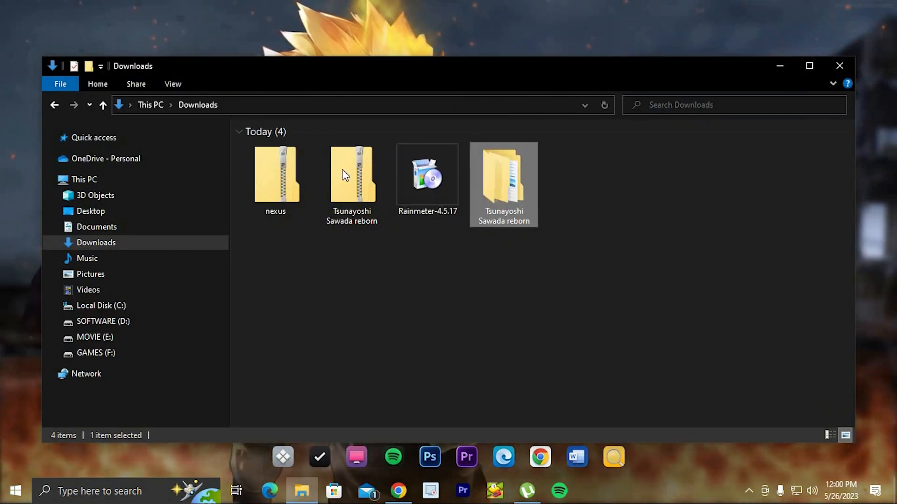
double_click(321, 147)
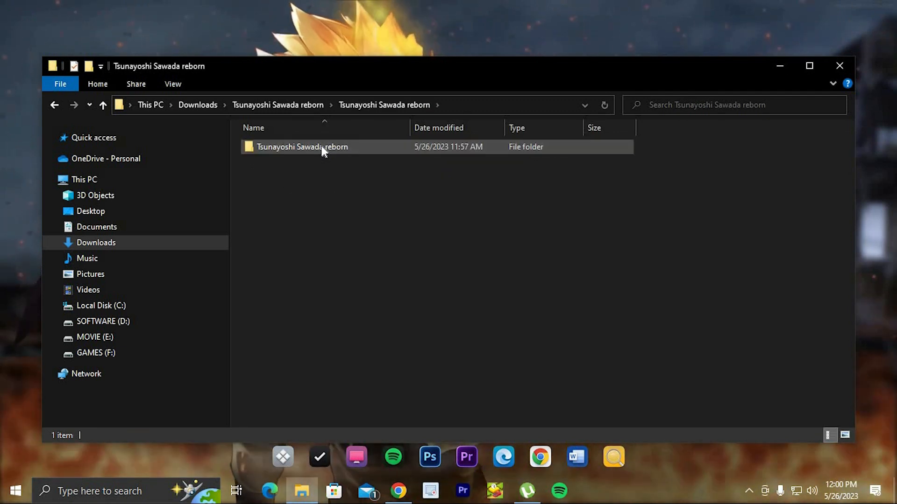
double_click(322, 147)
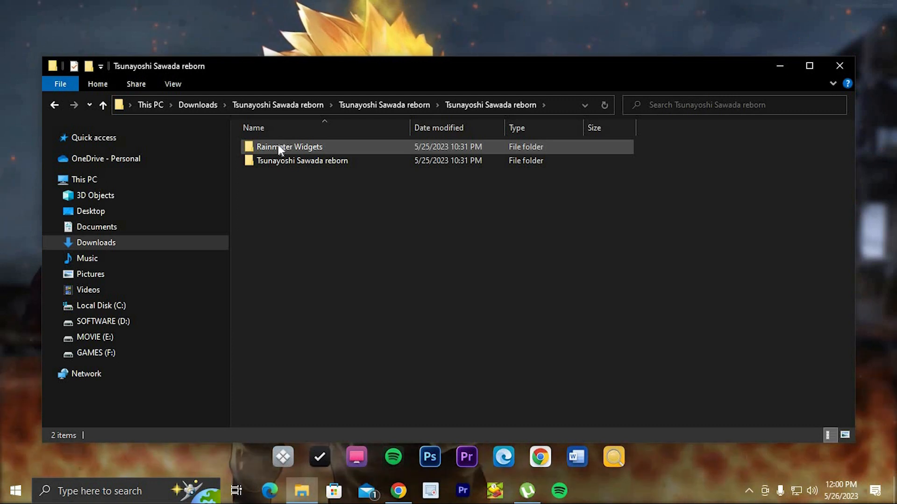
double_click(296, 147)
Install the RhazorClock skin from the rhazor_clock package, loading the included skins
right_click(297, 149)
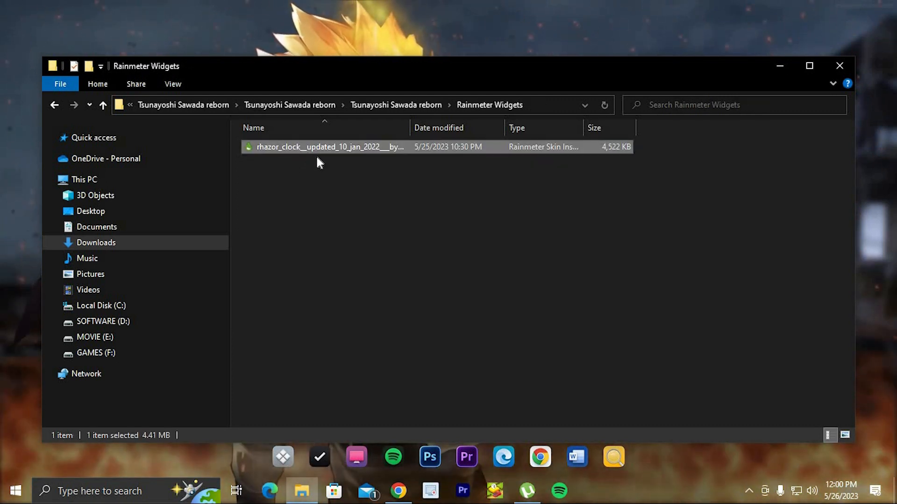
click(356, 173)
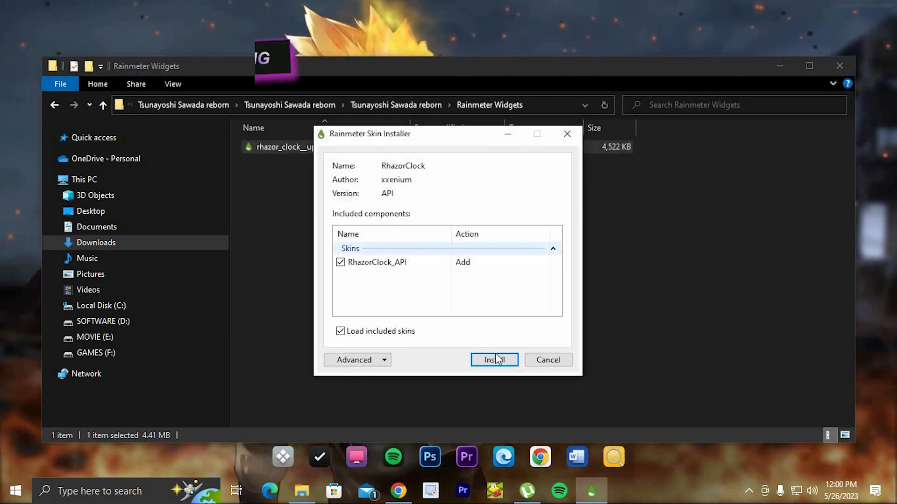
click(495, 357)
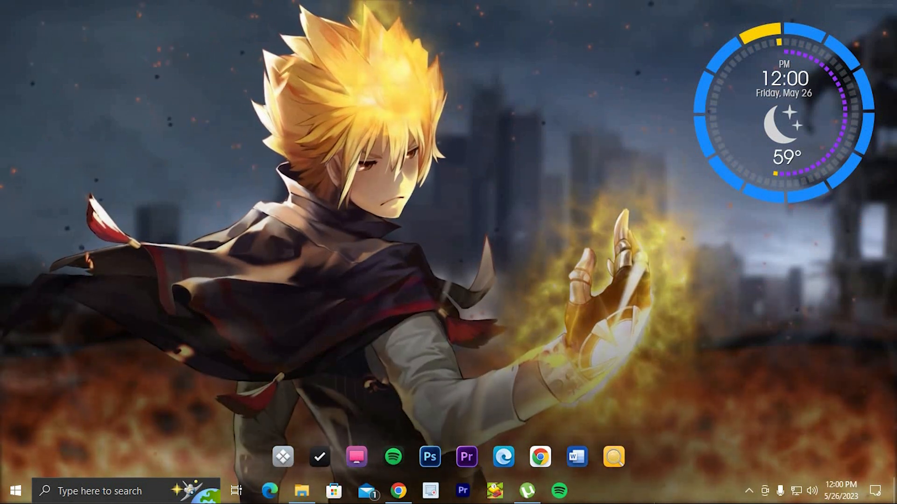
Load the RhazorClock_API Settings.ini skin in the Rainmeter manager and move its settings window toward the middle of the desktop
click(749, 492)
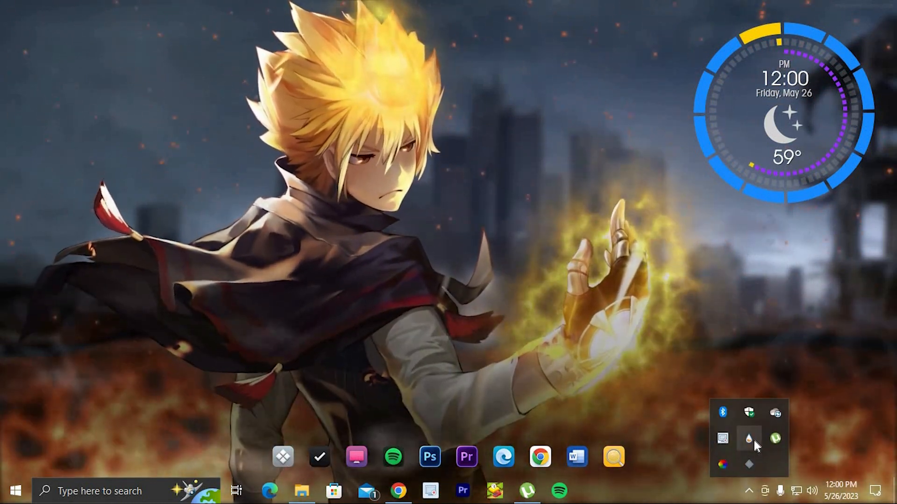
click(749, 438)
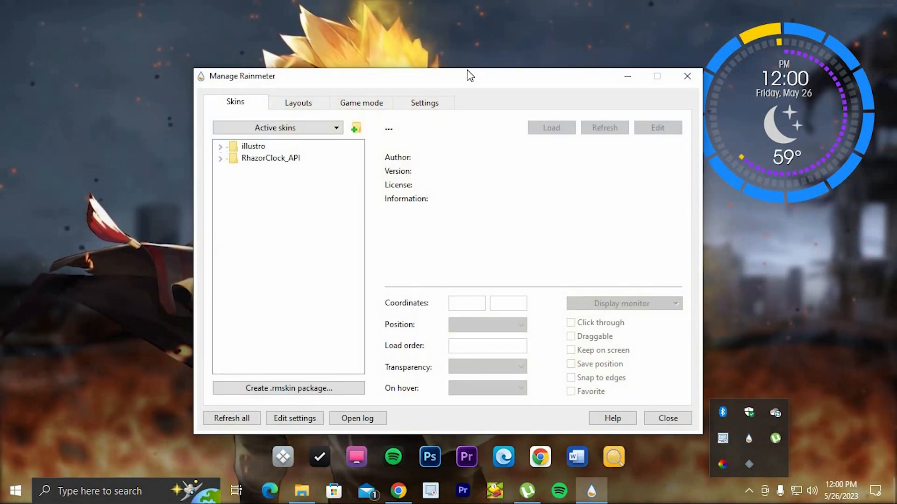
drag(468, 72, 412, 78)
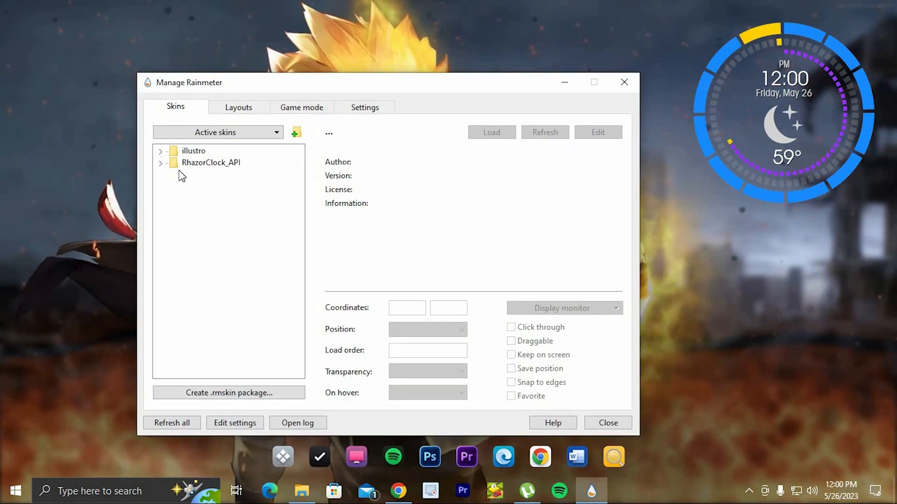
click(161, 163)
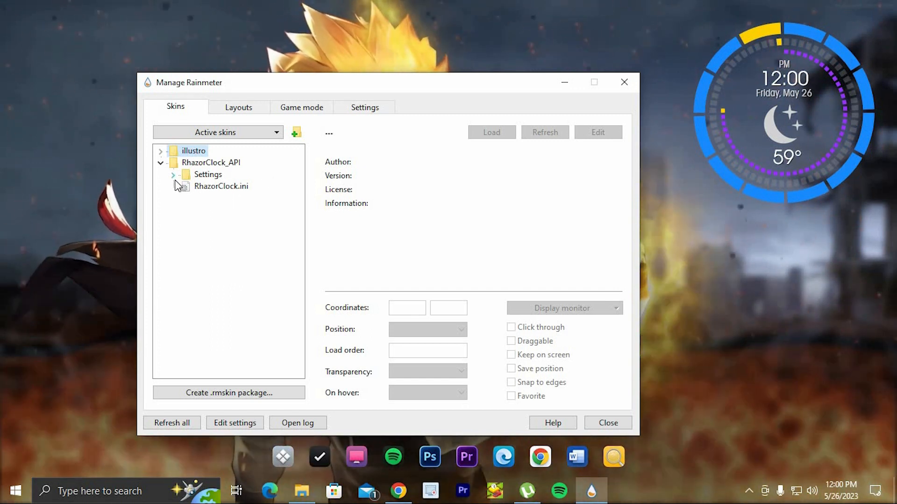
click(173, 175)
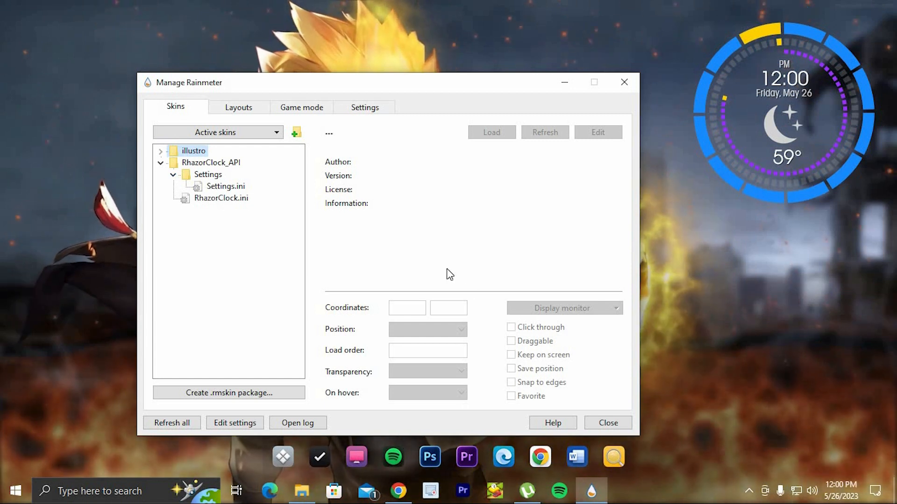
click(226, 186)
click(488, 132)
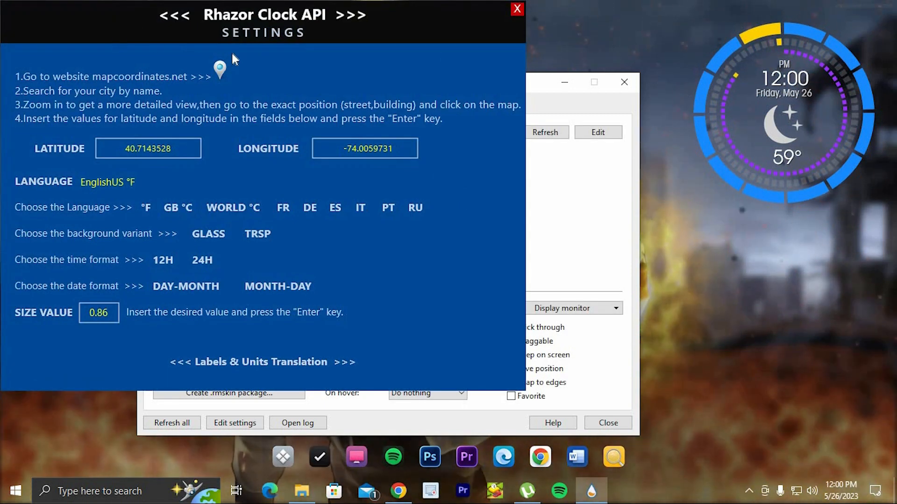
drag(232, 53, 352, 88)
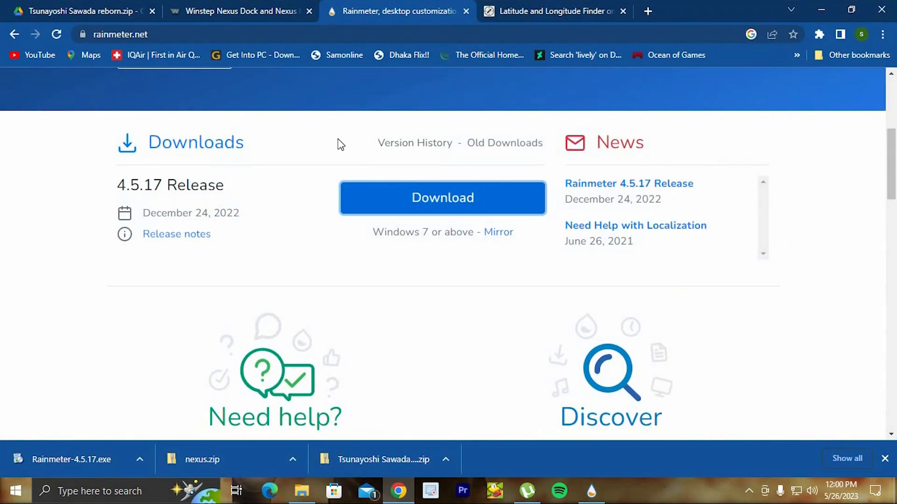
Switch to the LatLong.net page in Chrome, find the coordinates of Dhaka and copy the latitude
click(545, 11)
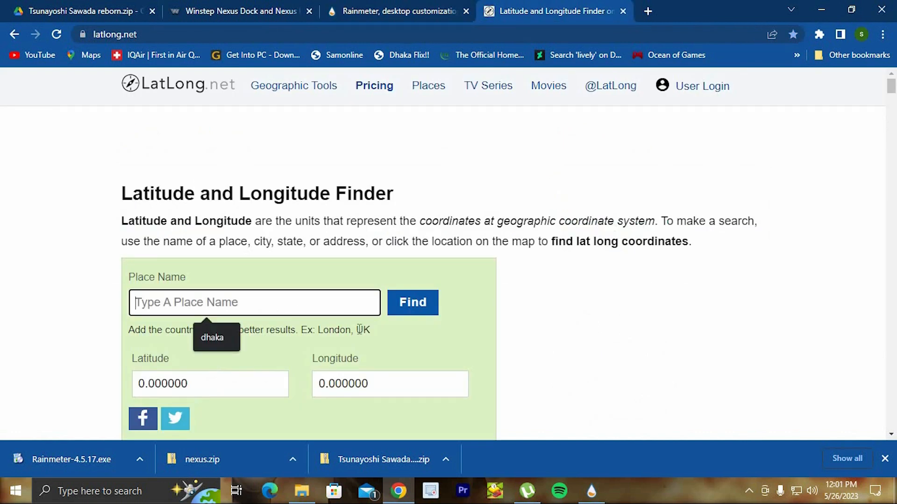
text(Dhaka)
click(424, 317)
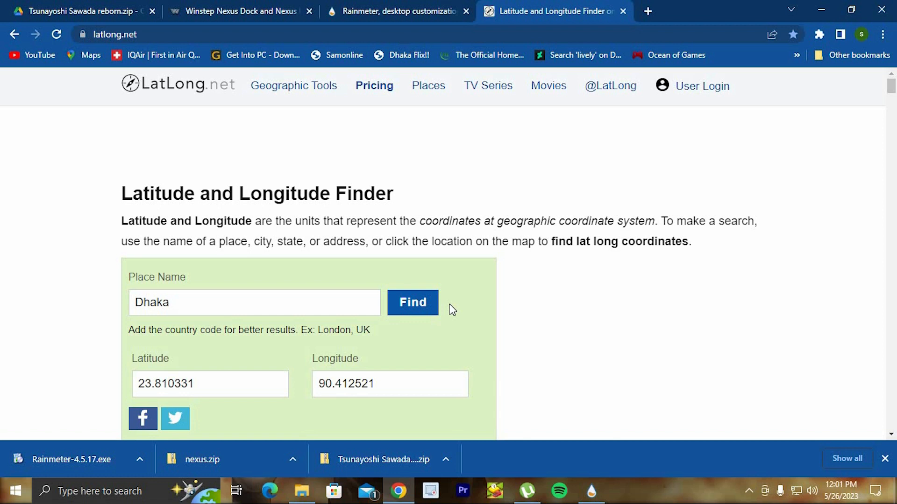
scroll(454, 320, down, 3)
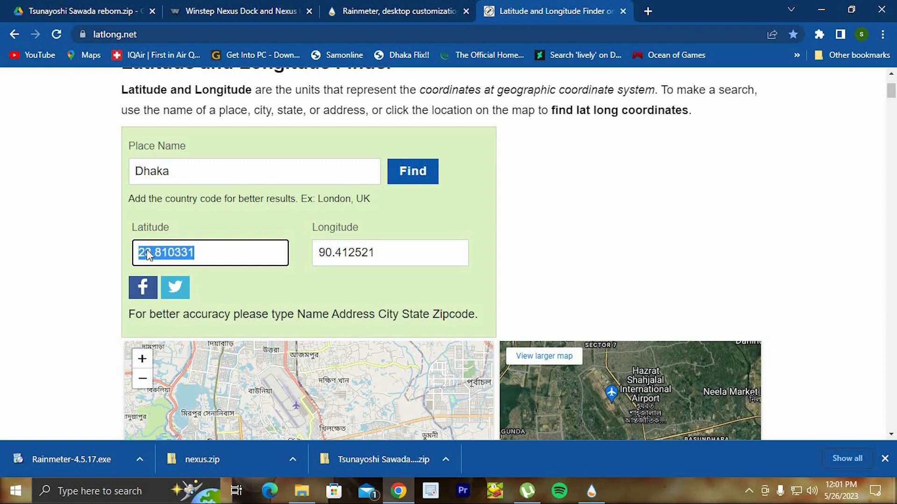
right_click(168, 97)
click(186, 61)
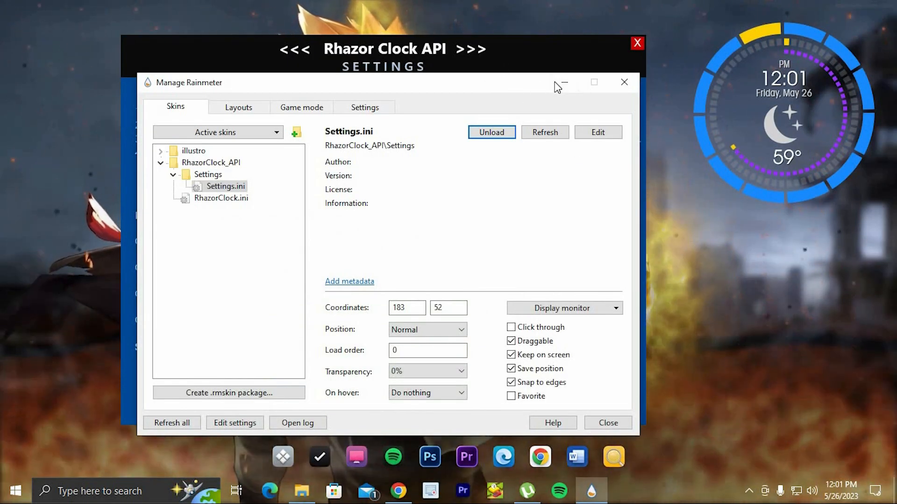
Minimize the Rainmeter manager and set the Rhazor Clock latitude to the copied 23.810331
click(563, 84)
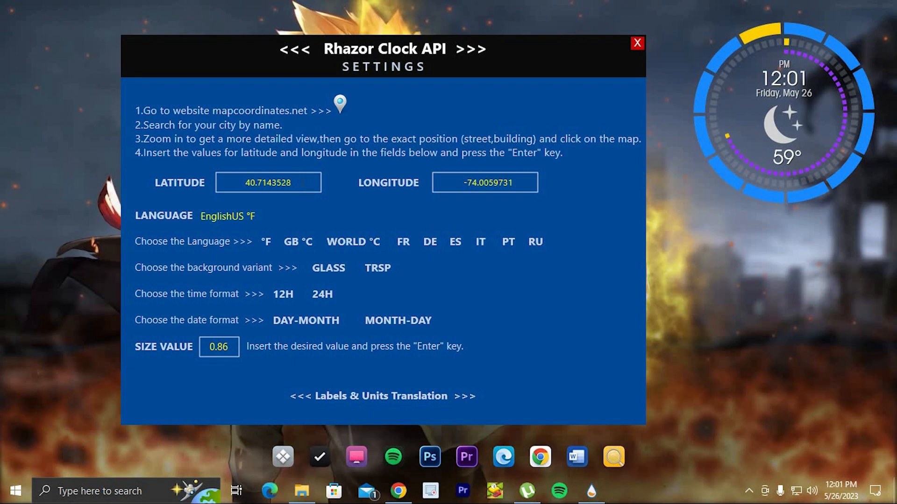
click(269, 182)
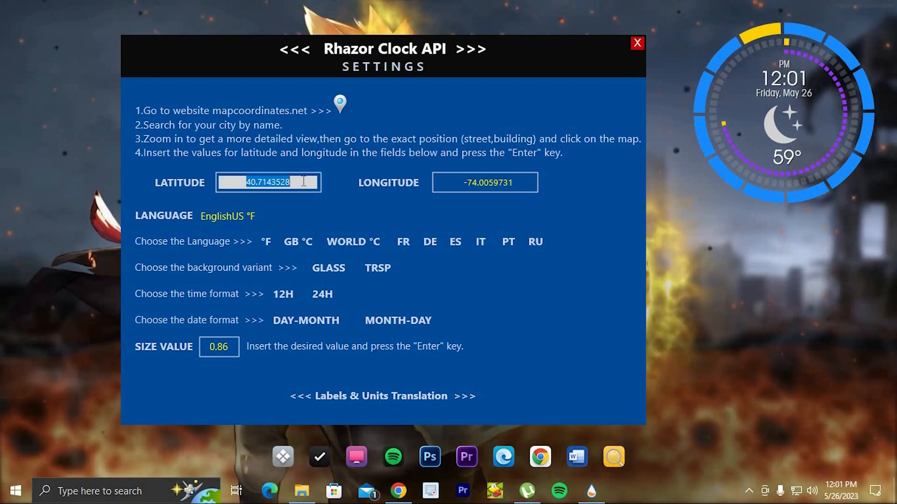
key(BackSpace)
right_click(276, 181)
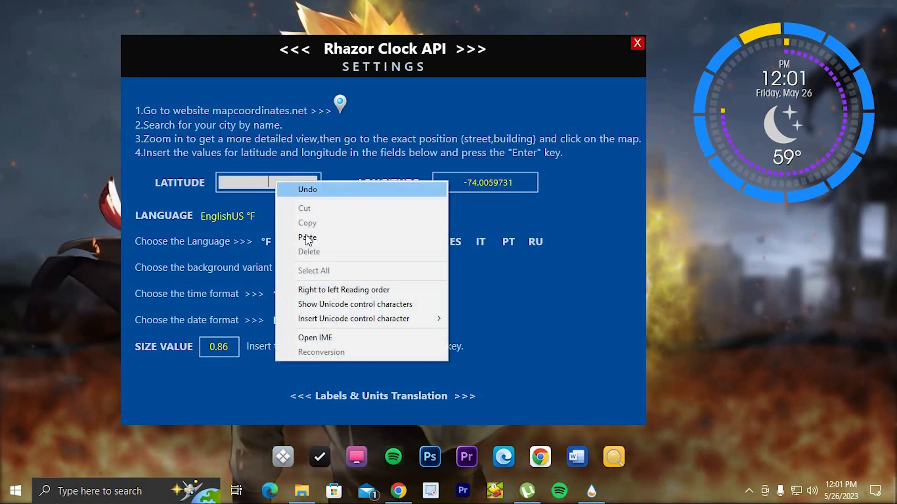
click(307, 238)
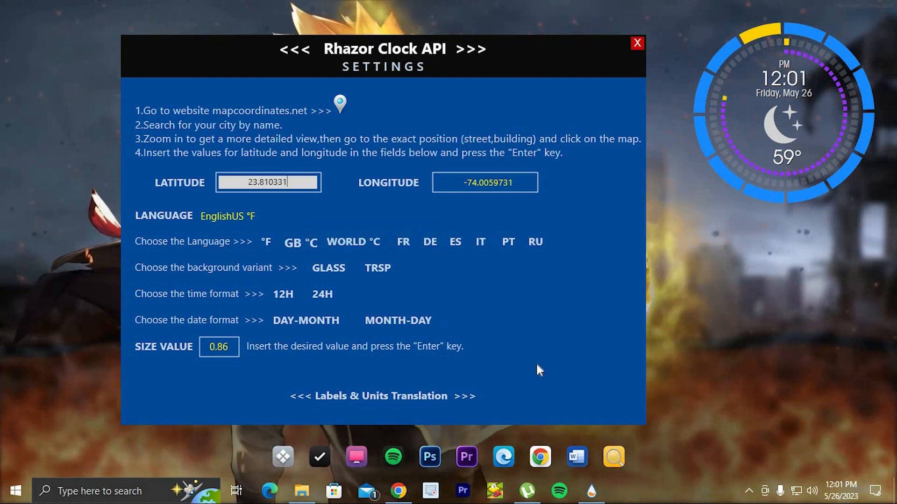
key(Return)
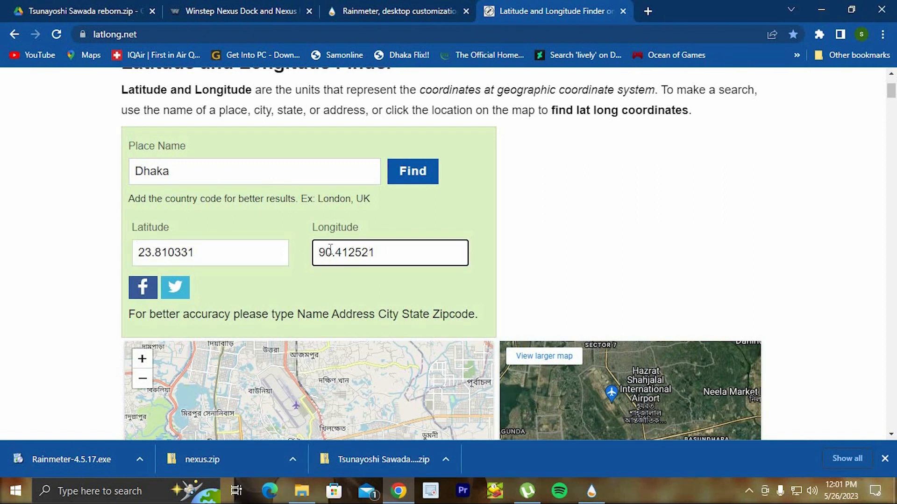
Copy Dhaka's longitude from the coordinates page, set the Rhazor Clock longitude to 90.412521 and choose the DAY-MONTH date format
right_click(323, 251)
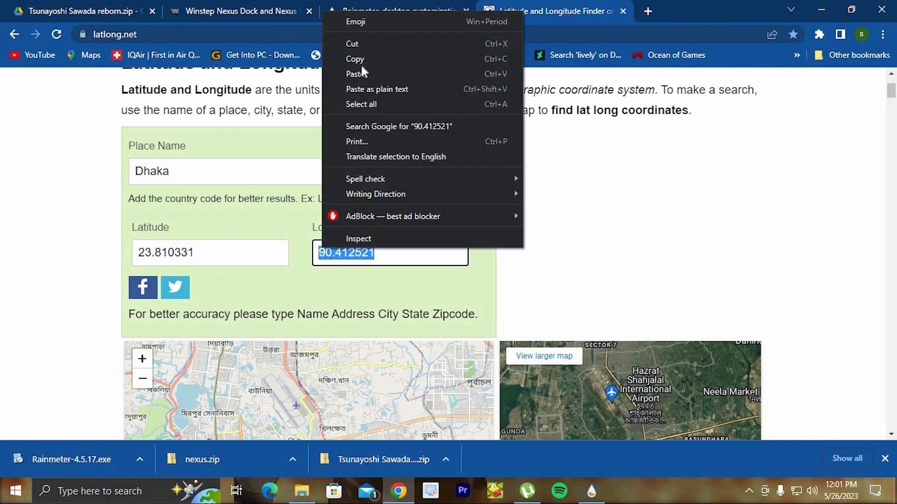
click(360, 59)
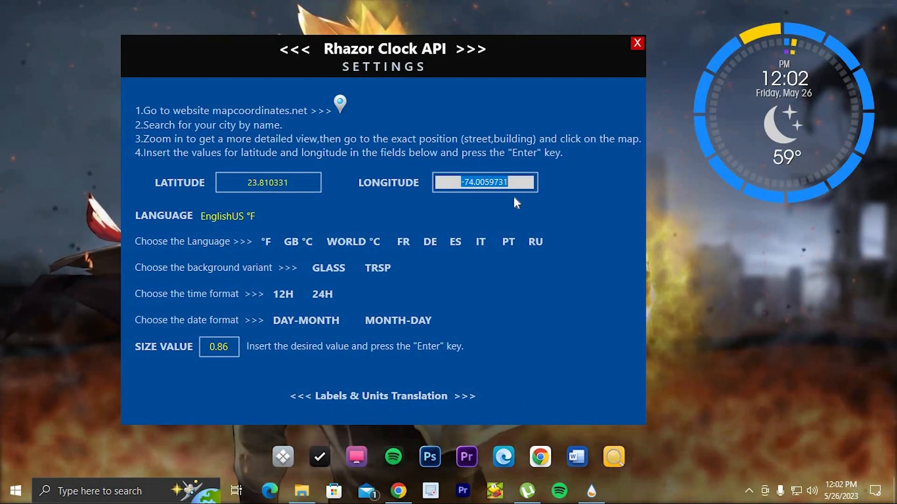
key(BackSpace)
right_click(498, 181)
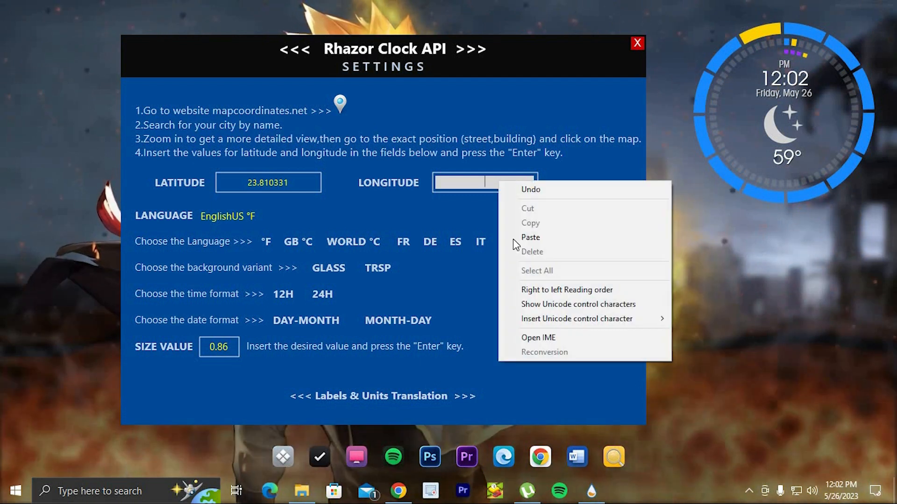
click(514, 238)
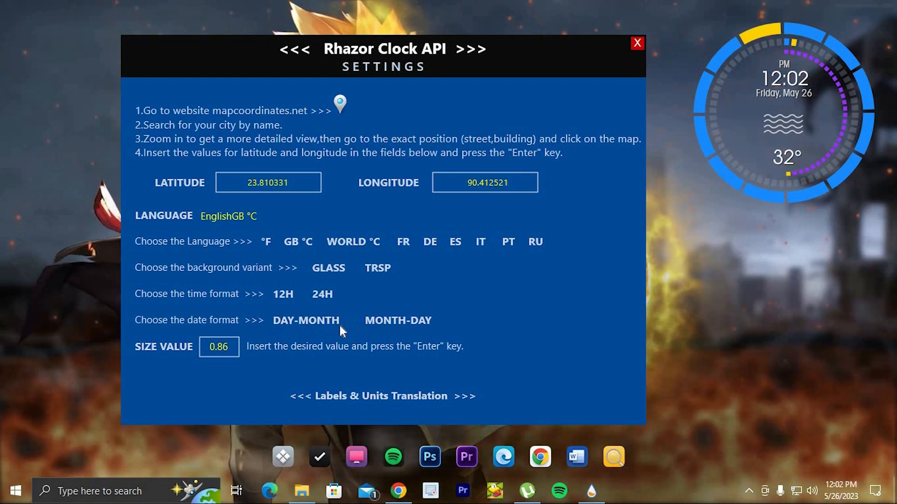
click(329, 327)
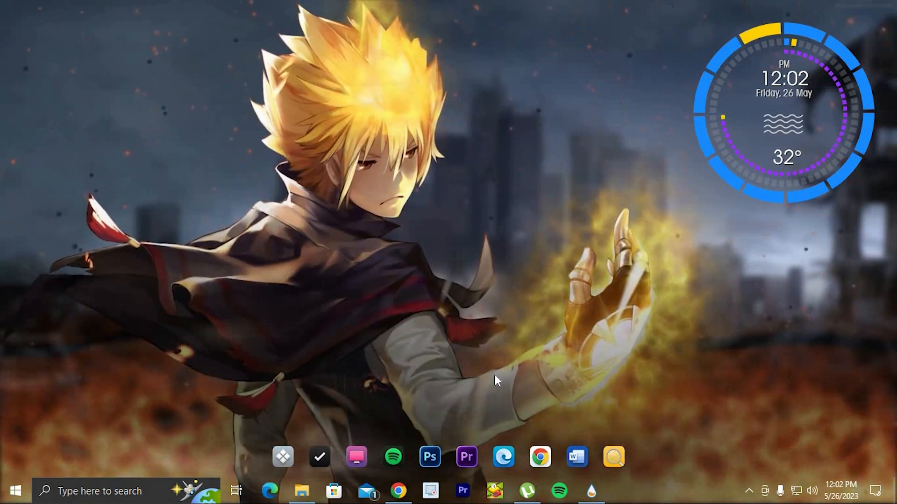
Set the position of the RhazorClock.ini skin to On desktop in the Rainmeter manager and close the manager
click(592, 494)
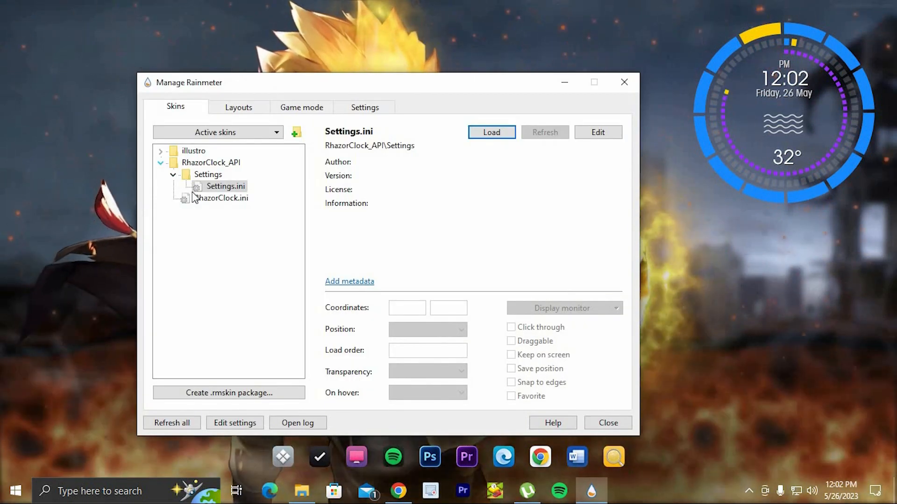
click(239, 107)
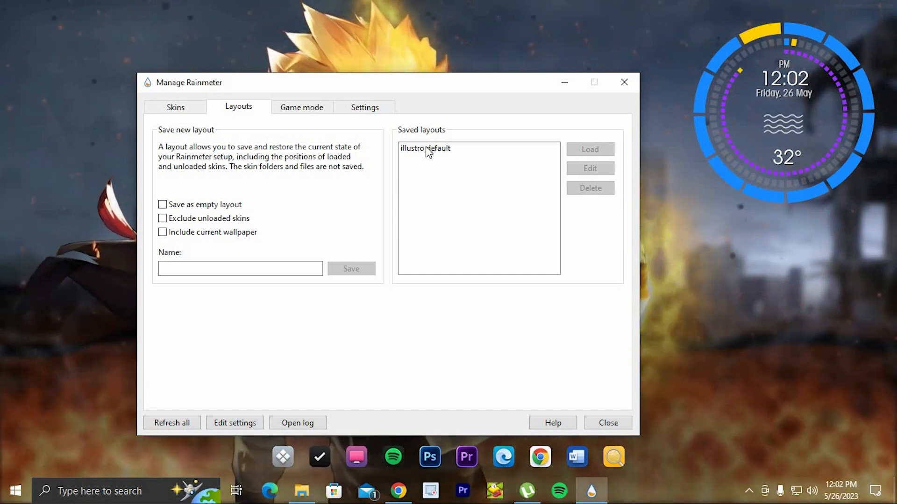
click(428, 149)
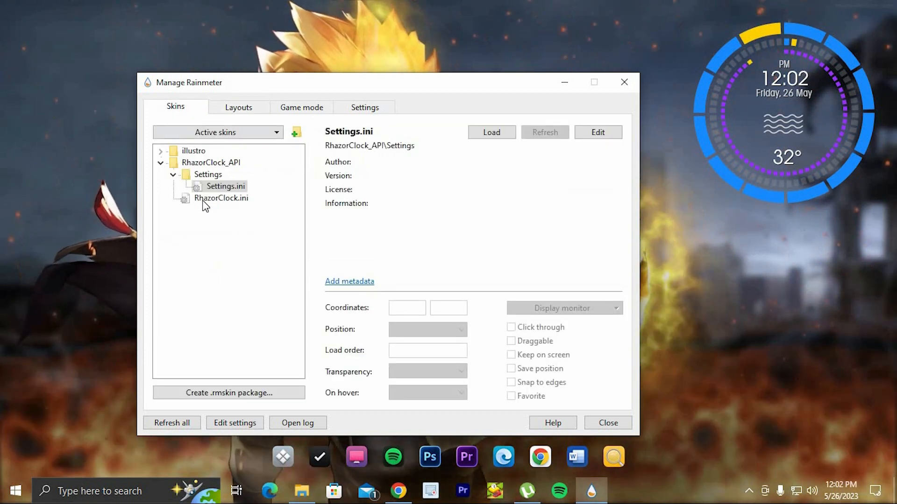
click(205, 200)
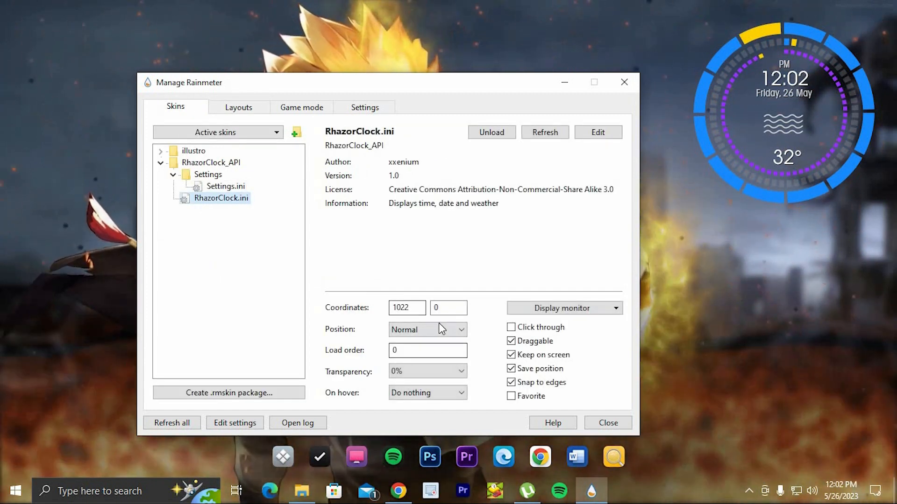
click(439, 329)
click(437, 343)
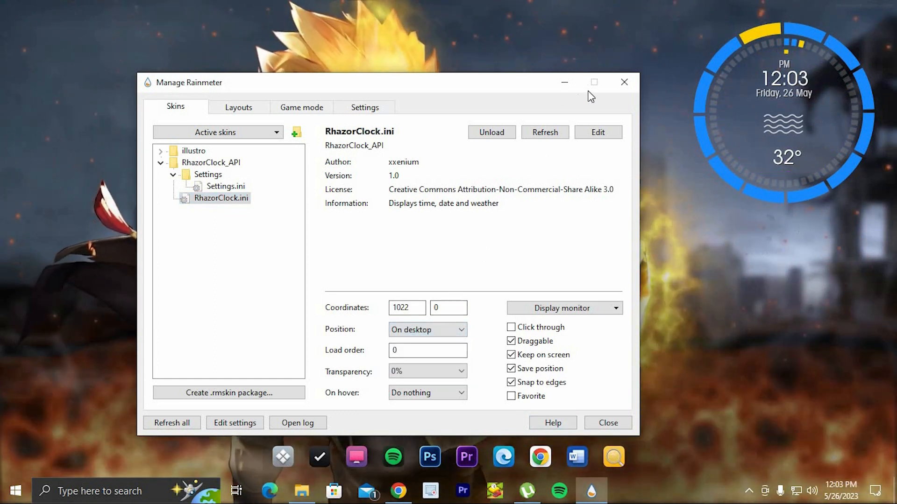
key(Escape)
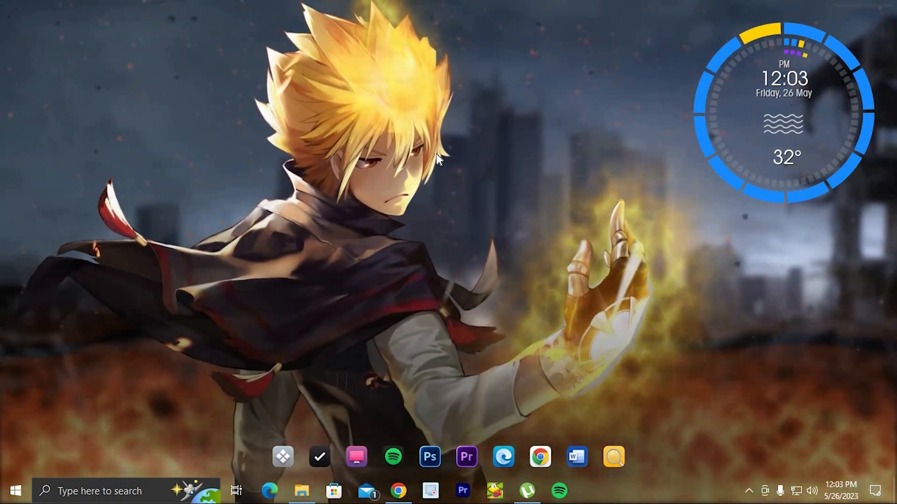
Refresh the desktop and turn on automatic hiding of the taskbar in desktop mode in the Windows personalization settings, minimizing Settings when done
right_click(437, 155)
click(482, 192)
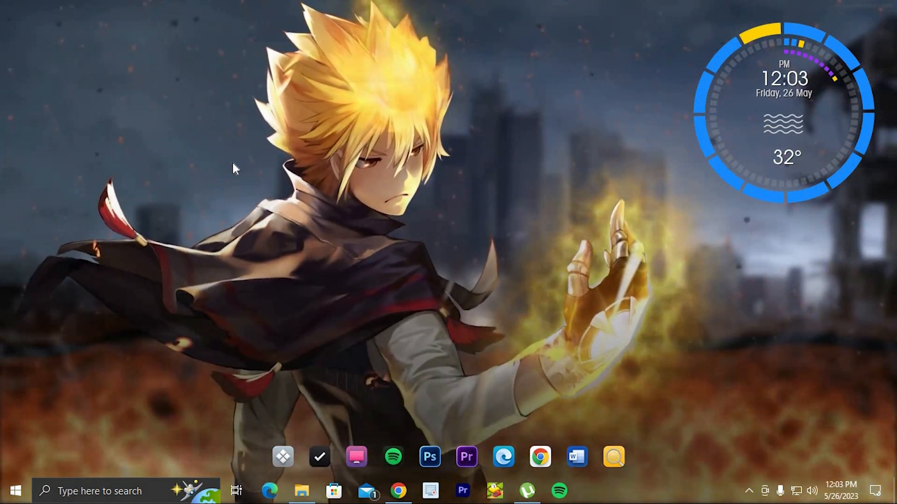
right_click(208, 153)
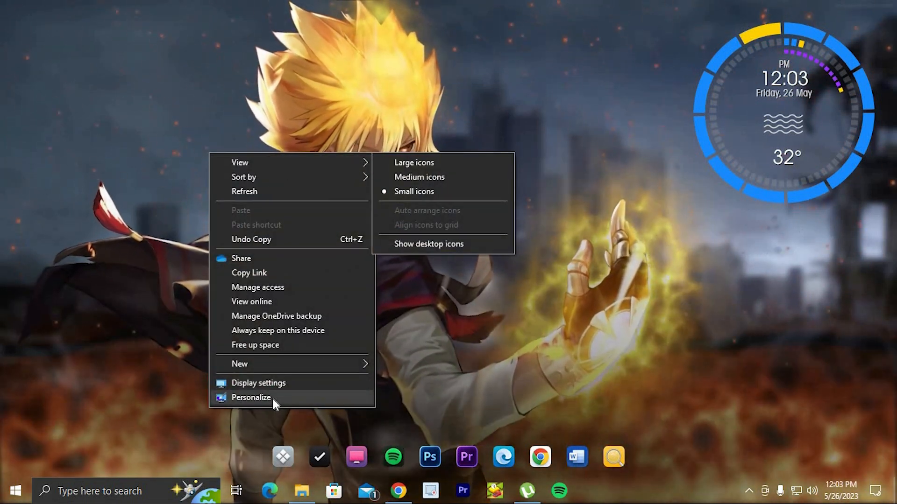
click(272, 397)
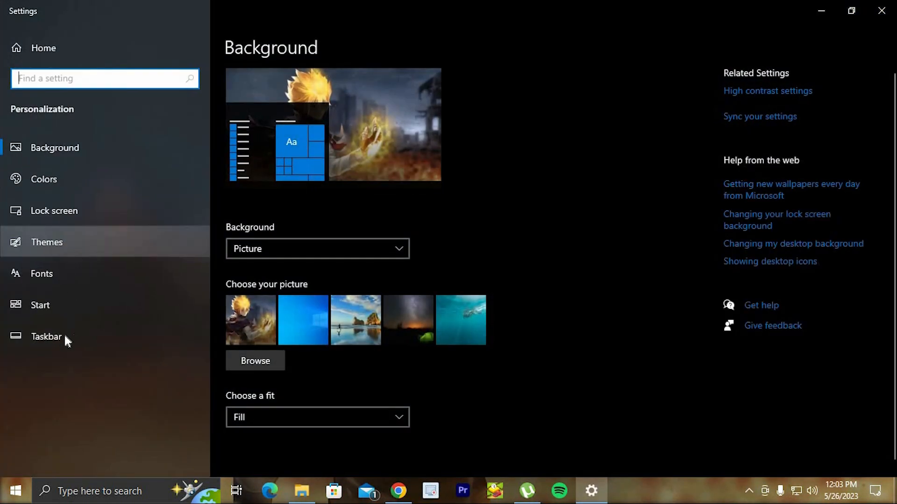
click(65, 336)
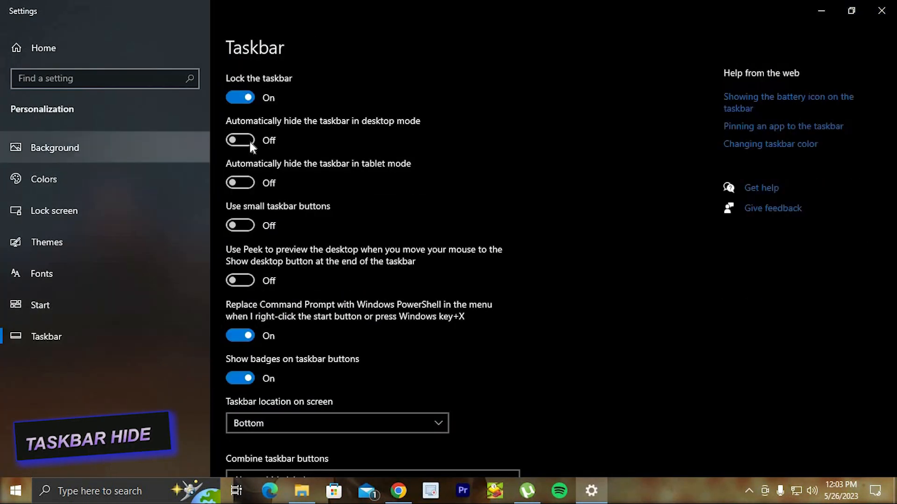
click(249, 142)
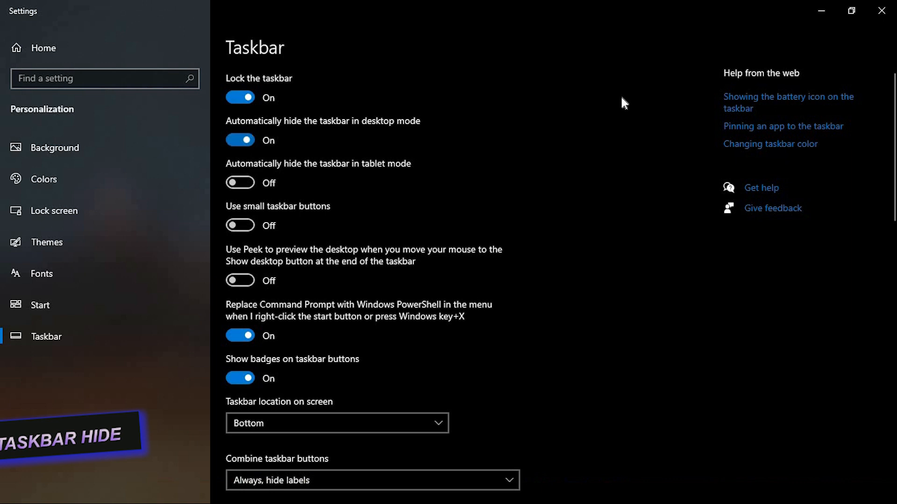
click(821, 10)
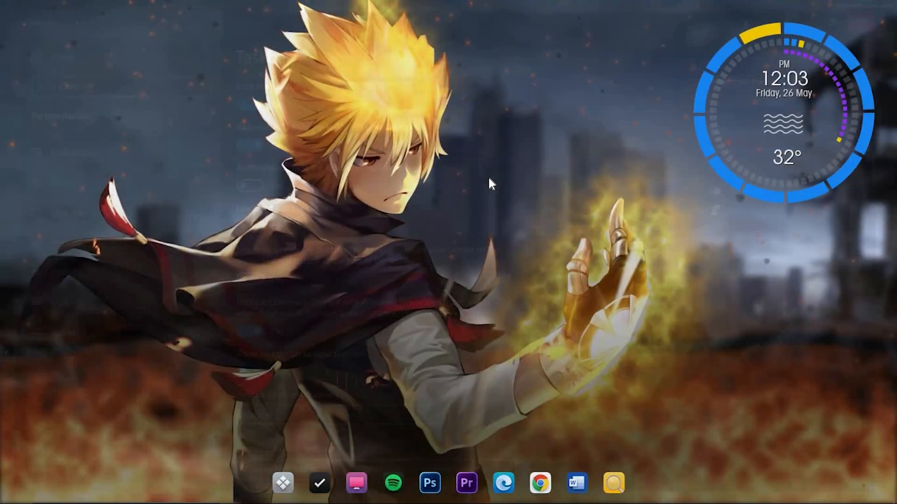